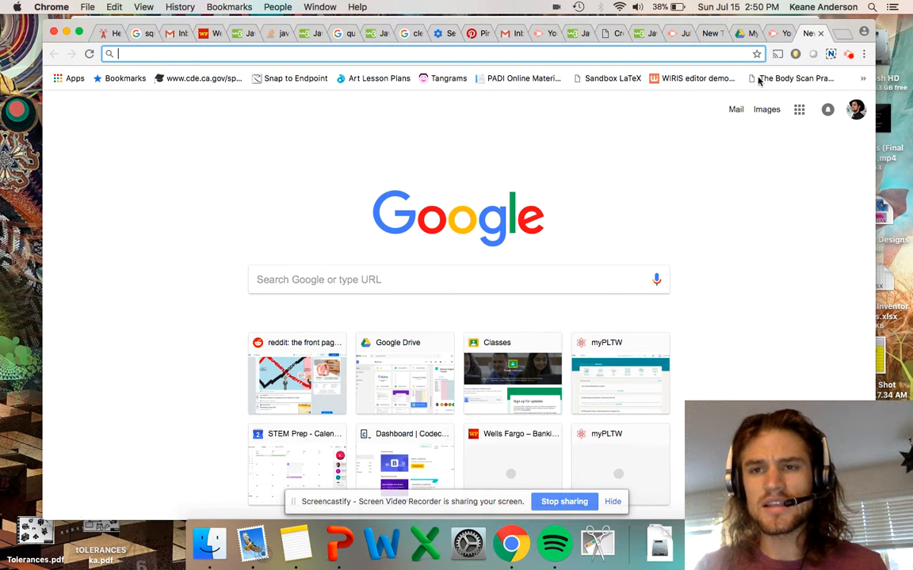
Switch to Google Drive and create a new blank Google Sheets spreadsheet
{"action": "left_click", "coordinate": [740, 36]}
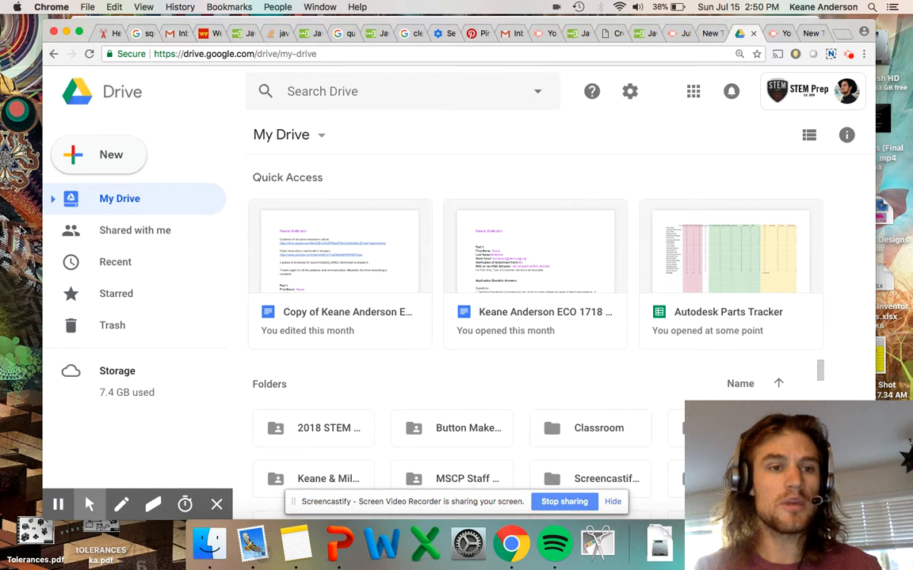
{"action": "left_click", "coordinate": [78, 181]}
{"action": "left_click", "coordinate": [102, 167]}
{"action": "left_click", "coordinate": [116, 289]}
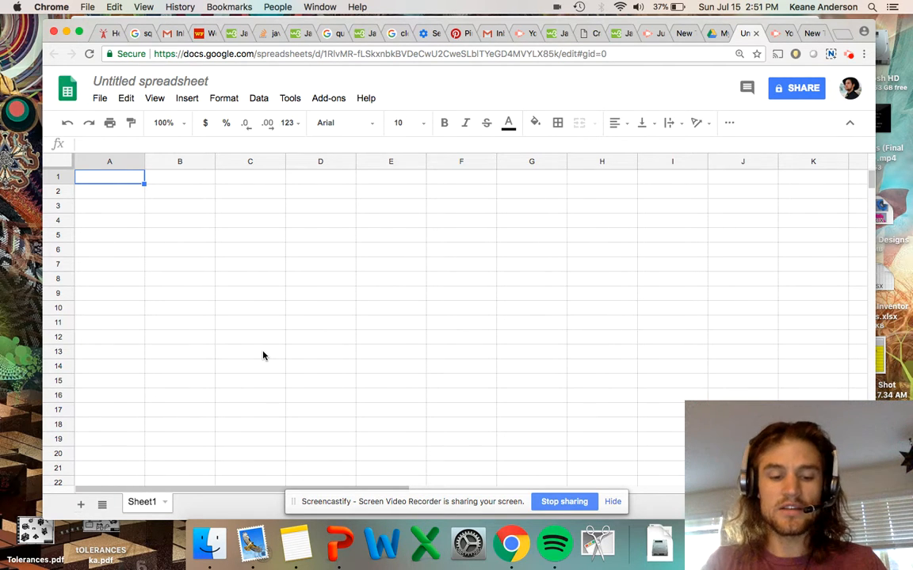
Enter the expression "-x + 5" as text in cell C1
{"action": "key", "text": "Right"}
{"action": "key", "text": "Right"}
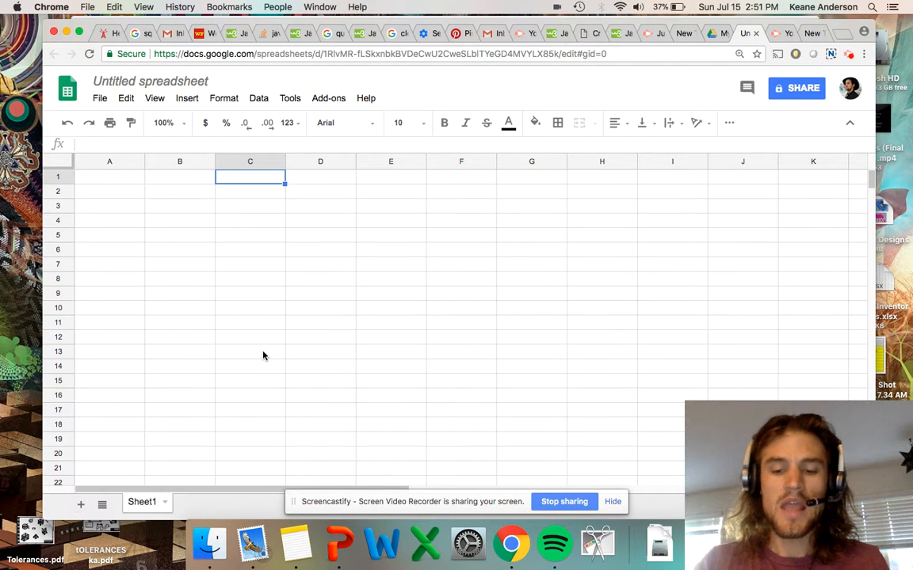
{"action": "key", "text": "Return"}
{"action": "type", "text": "-x"}
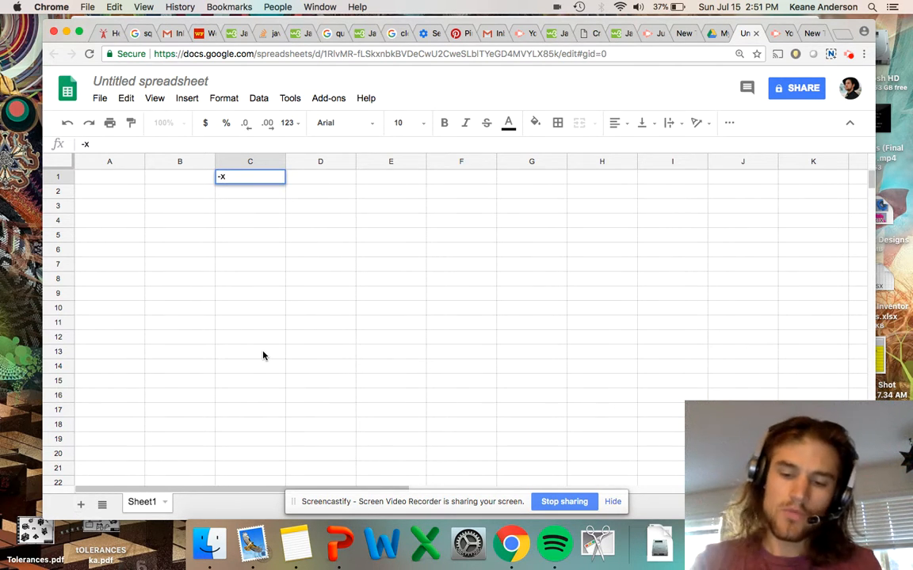
{"action": "type", "text": " + 5"}
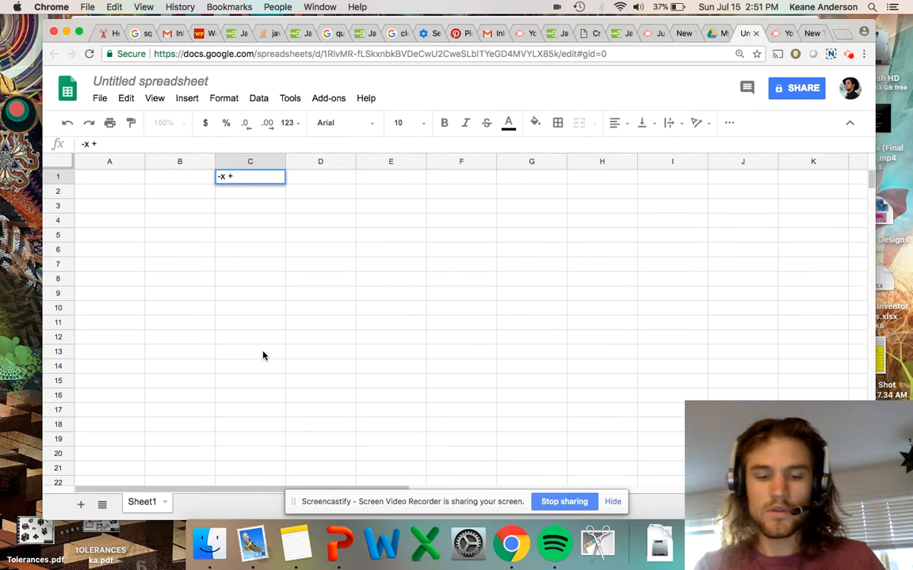
{"action": "key", "text": "Left"}
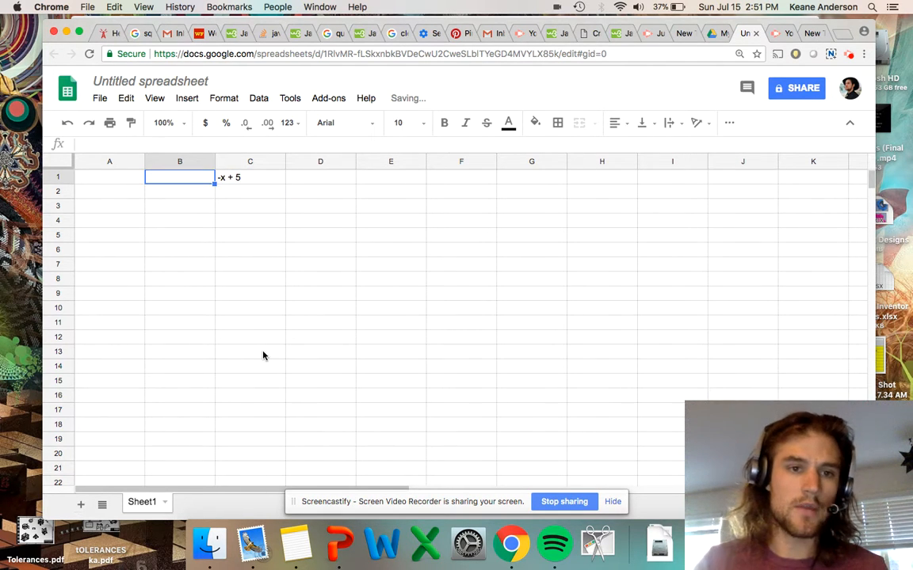
Add the column headers "x values" in cell A1 and "y values" in cell B1
{"action": "key", "text": "Left"}
{"action": "type", "text": "x"}
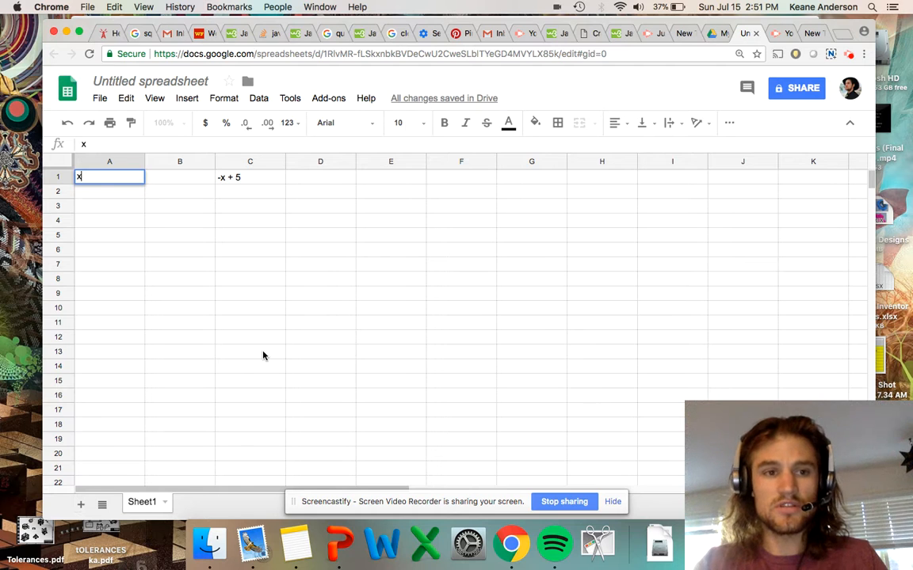
{"action": "type", "text": " values"}
{"action": "key", "text": "Tab"}
{"action": "type", "text": "y values"}
{"action": "key", "text": "Return"}
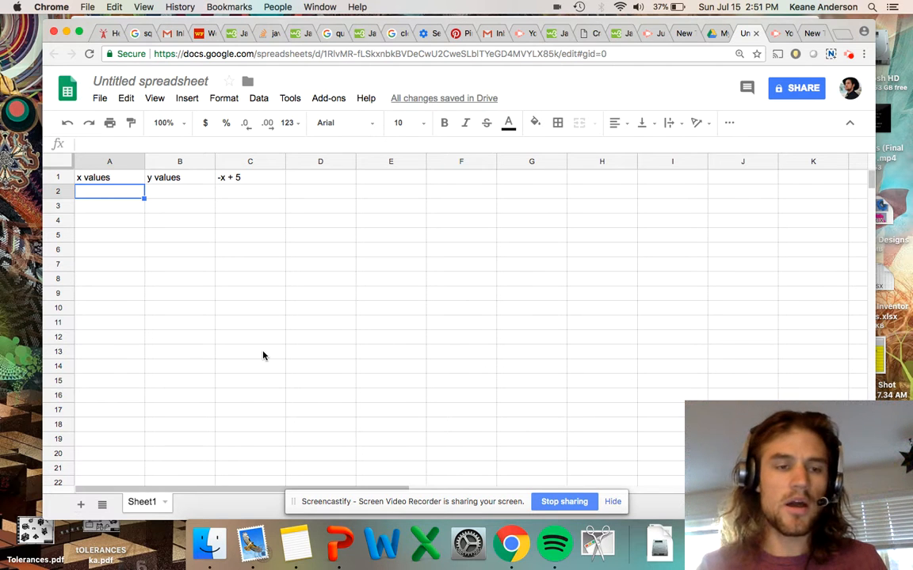
Fill the x values column from A2 to A7 with -2, -1, 0, 1, 2 and 7
{"action": "type", "text": "-2"}
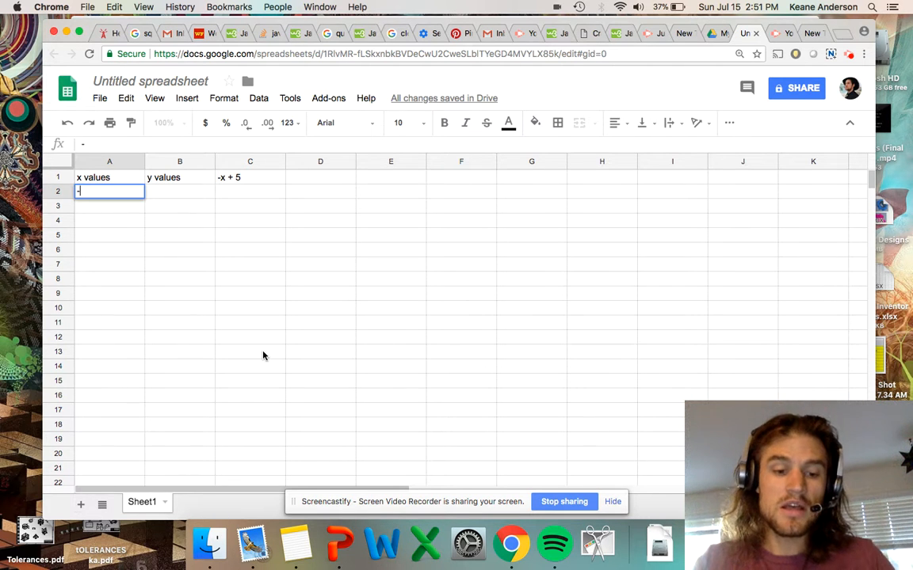
{"action": "key", "text": "Return"}
{"action": "type", "text": "-1"}
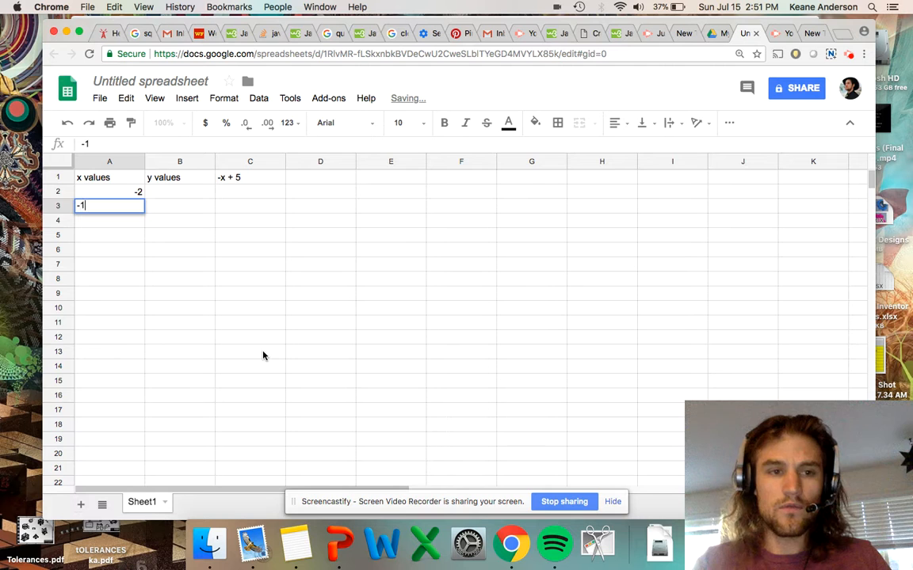
{"action": "key", "text": "Return"}
{"action": "type", "text": "0"}
{"action": "key", "text": "Return"}
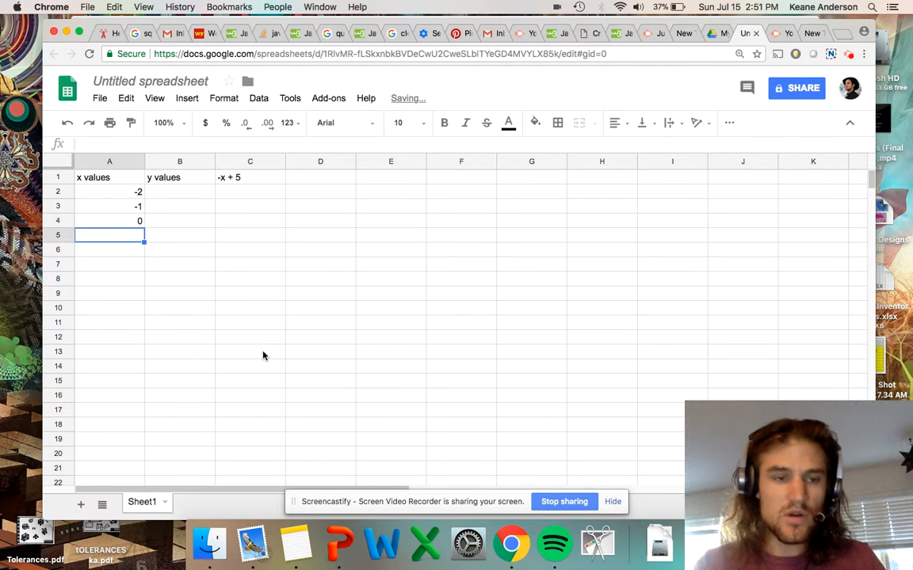
{"action": "type", "text": "1"}
{"action": "key", "text": "Return"}
{"action": "type", "text": "2"}
{"action": "key", "text": "Return"}
{"action": "type", "text": "7"}
{"action": "key", "text": "Return"}
Enter 7 in cell B2 as the y value for x = -2
{"action": "key", "text": "Up"}
{"action": "key", "text": "Up"}
{"action": "key", "text": "Up"}
{"action": "key", "text": "Right"}
{"action": "key", "text": "Up"}
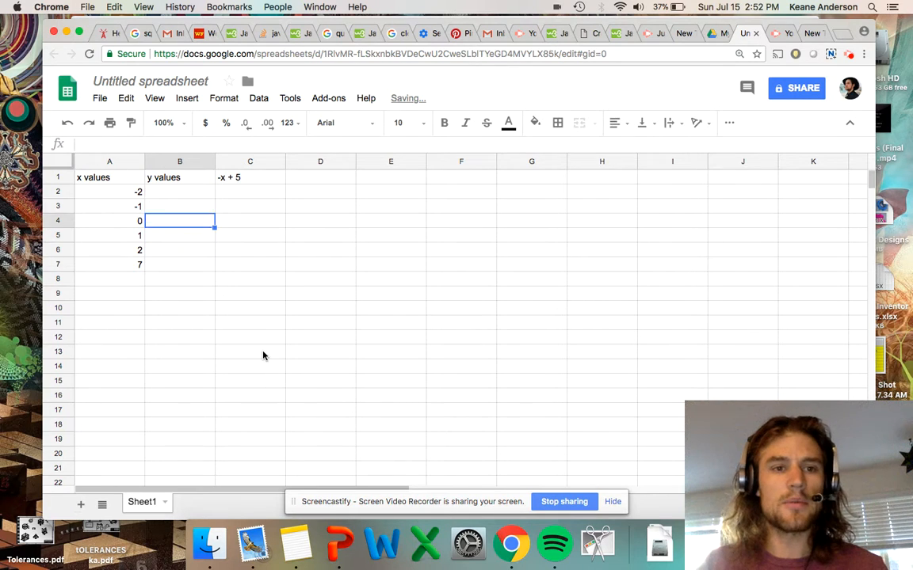
{"action": "key", "text": "Up"}
{"action": "key", "text": "Up"}
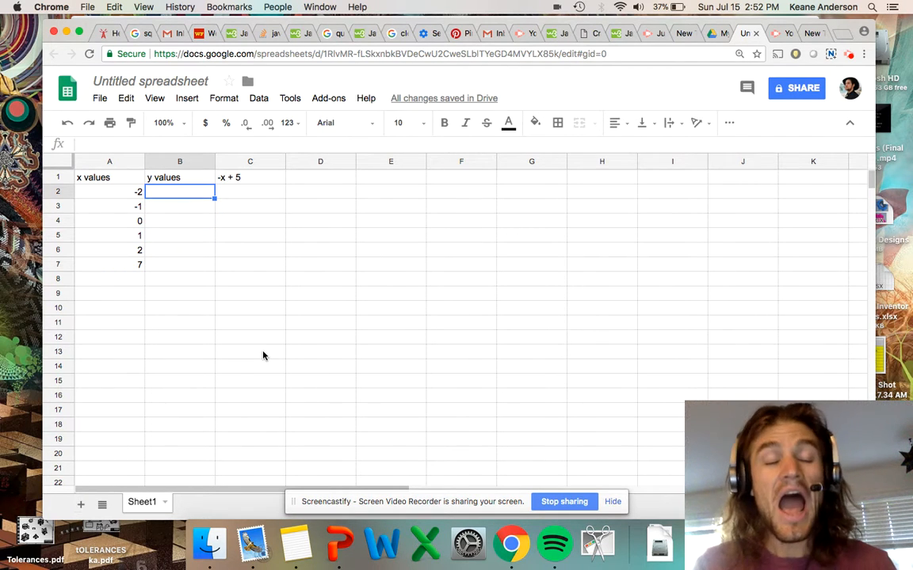
{"action": "key", "text": "Up"}
{"action": "key", "text": "Right"}
{"action": "key", "text": "Down"}
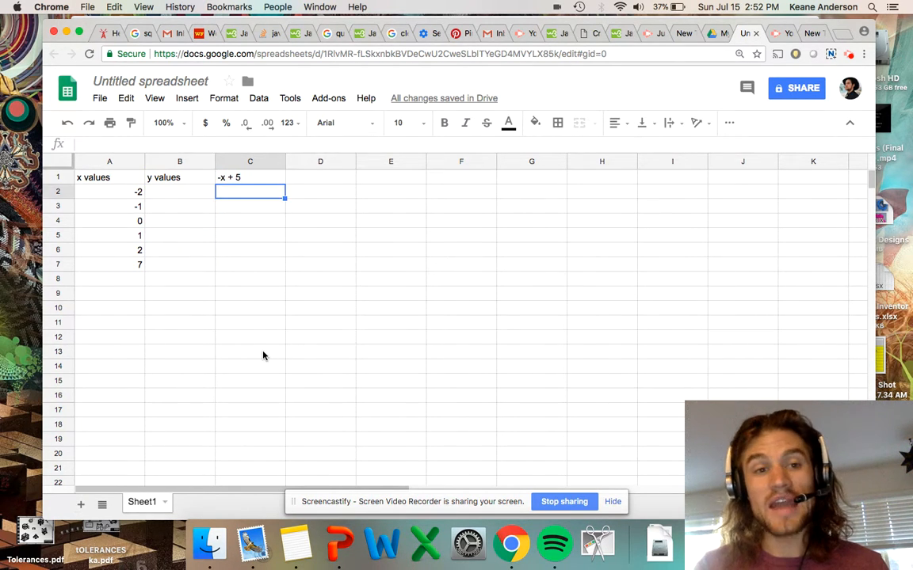
{"action": "key", "text": "Left"}
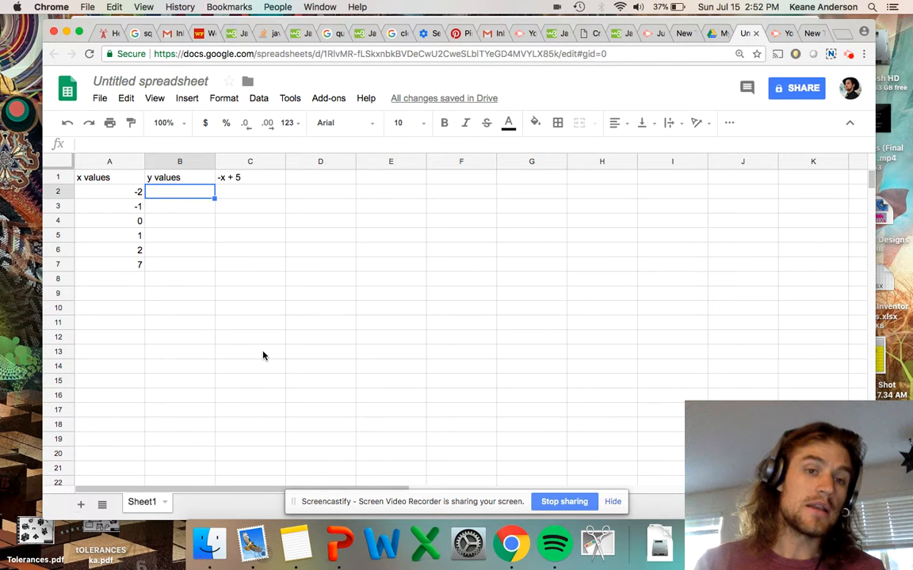
{"action": "type", "text": "3"}
{"action": "key", "text": "Return"}
{"action": "key", "text": "Up"}
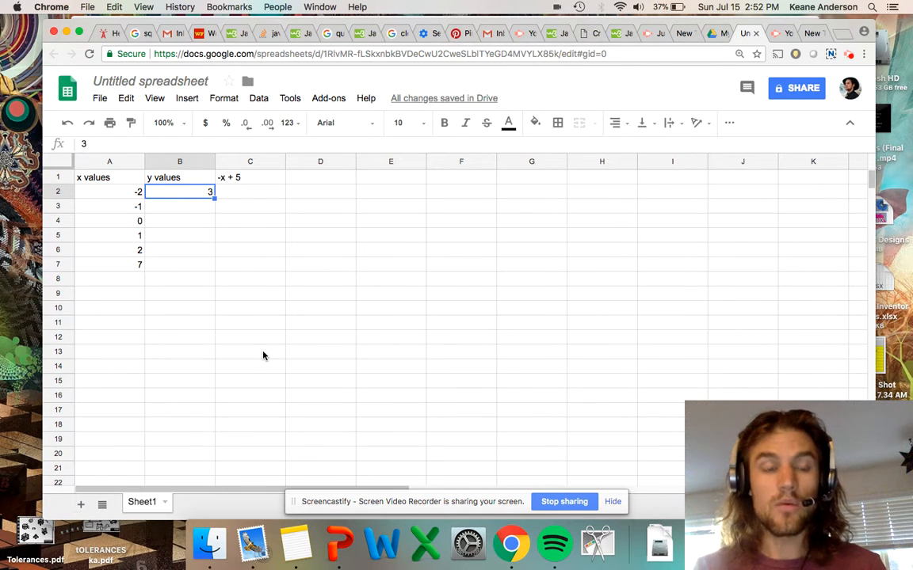
{"action": "type", "text": "7"}
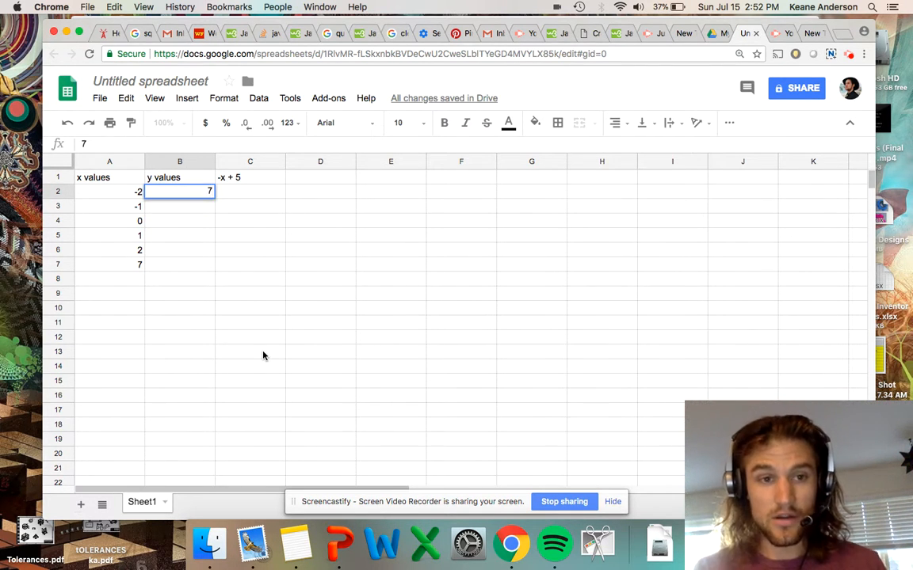
{"action": "key", "text": "Return"}
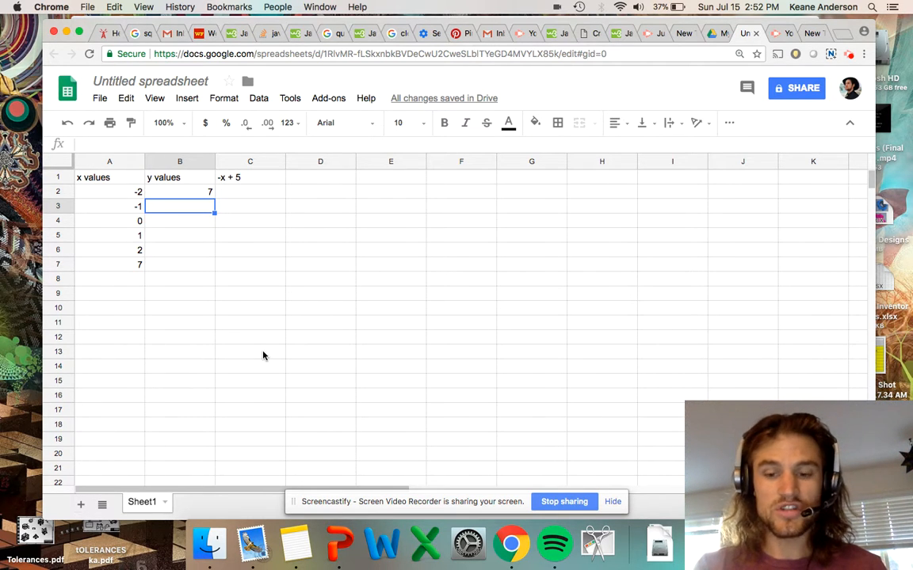
Enter the formula =-A3+5 in cell B3 to calculate the y value for x = -1
{"action": "key", "text": "Up"}
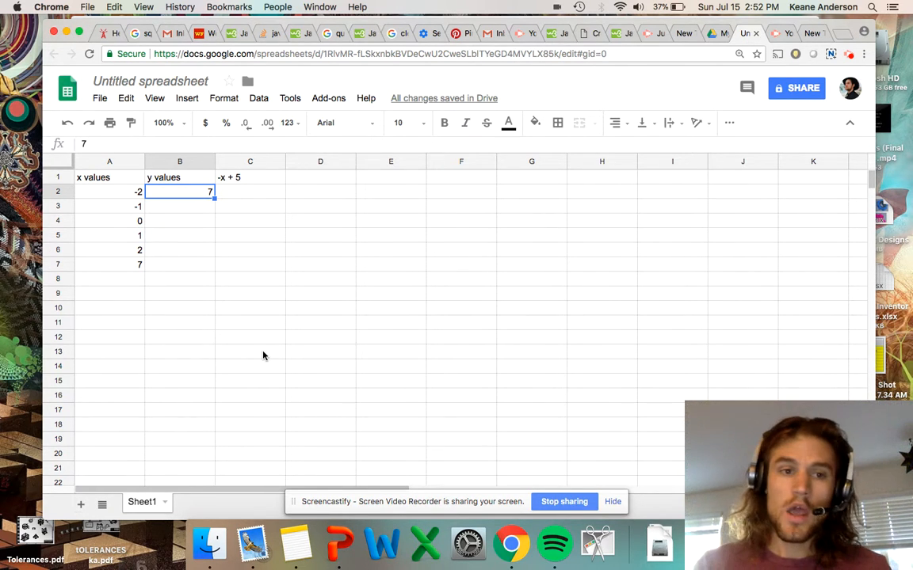
{"action": "key", "text": "Up"}
{"action": "key", "text": "Left"}
{"action": "key", "text": "Down"}
{"action": "key", "text": "Down"}
{"action": "key", "text": "Down"}
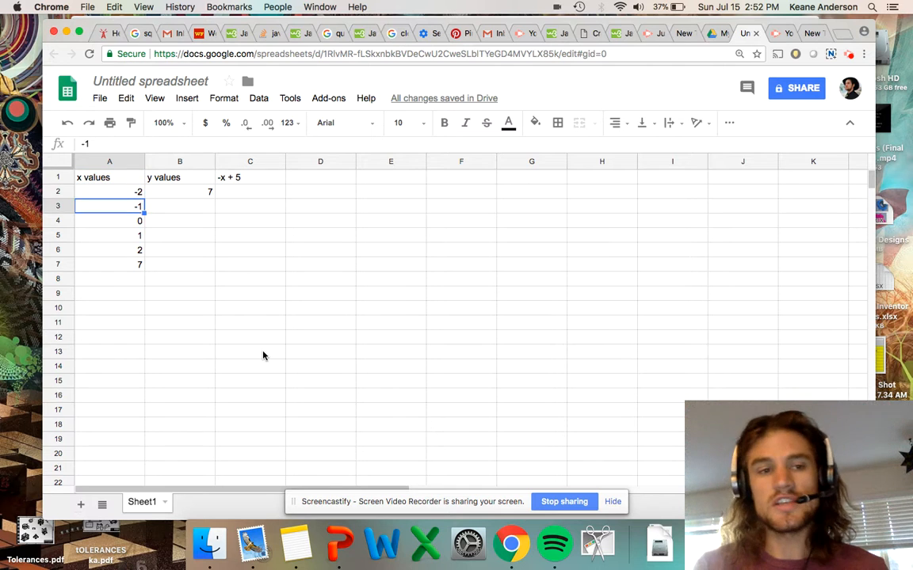
{"action": "key", "text": "Up"}
{"action": "key", "text": "Right"}
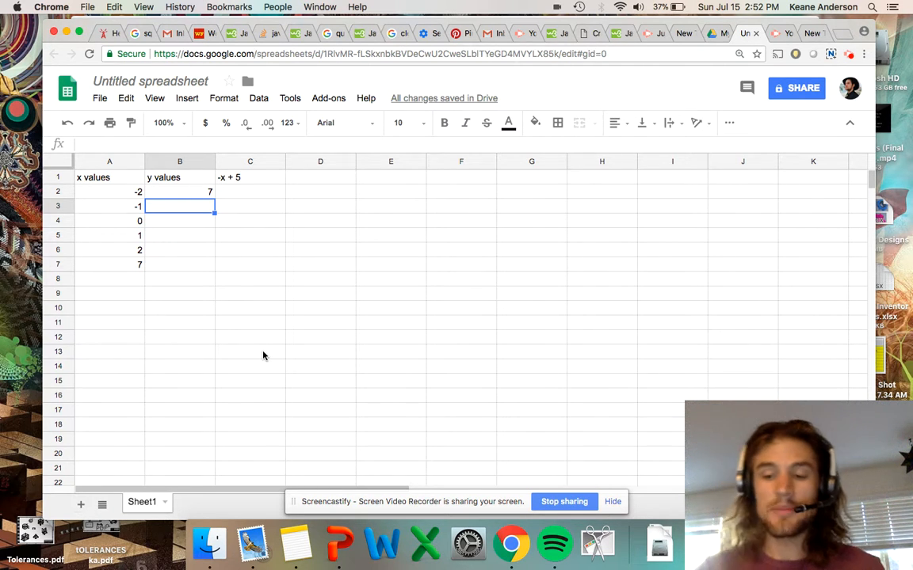
{"action": "type", "text": "="}
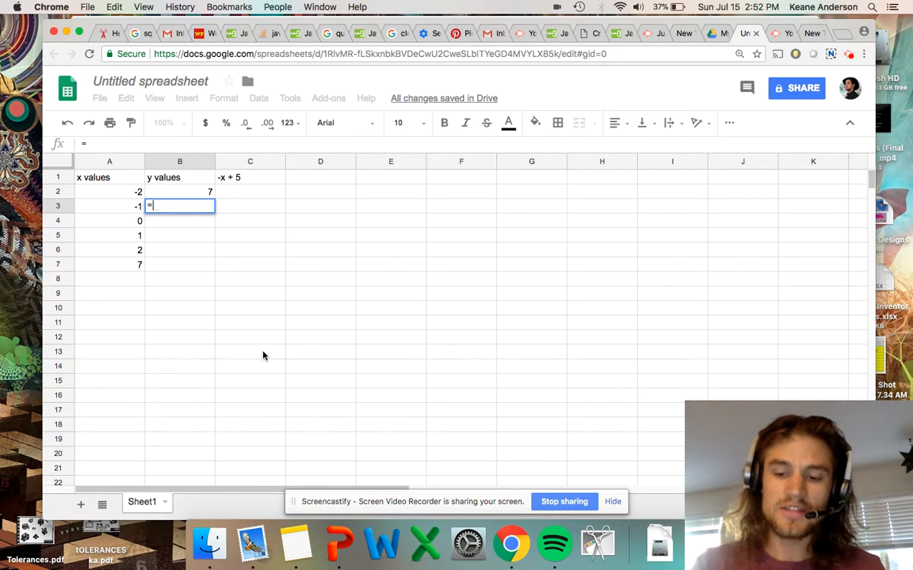
{"action": "type", "text": "-"}
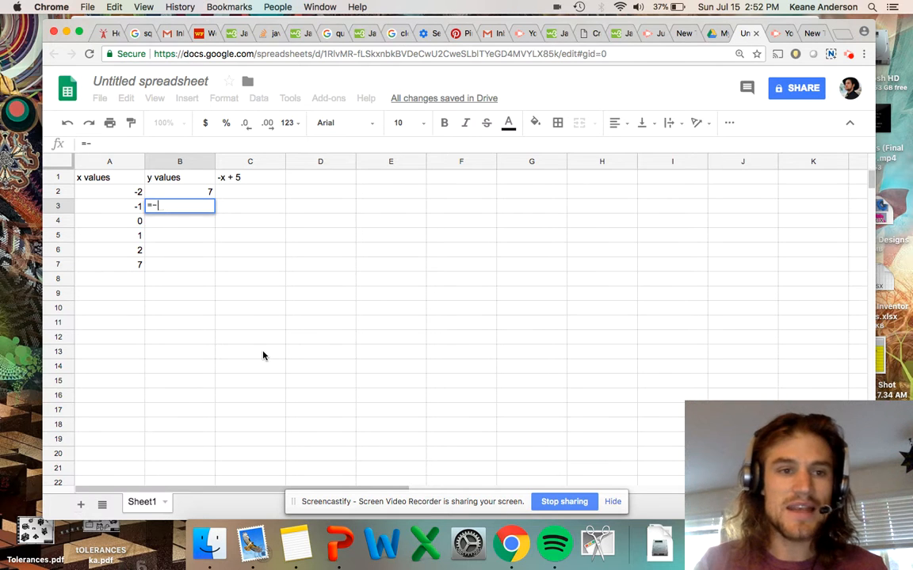
{"action": "key", "text": "Left"}
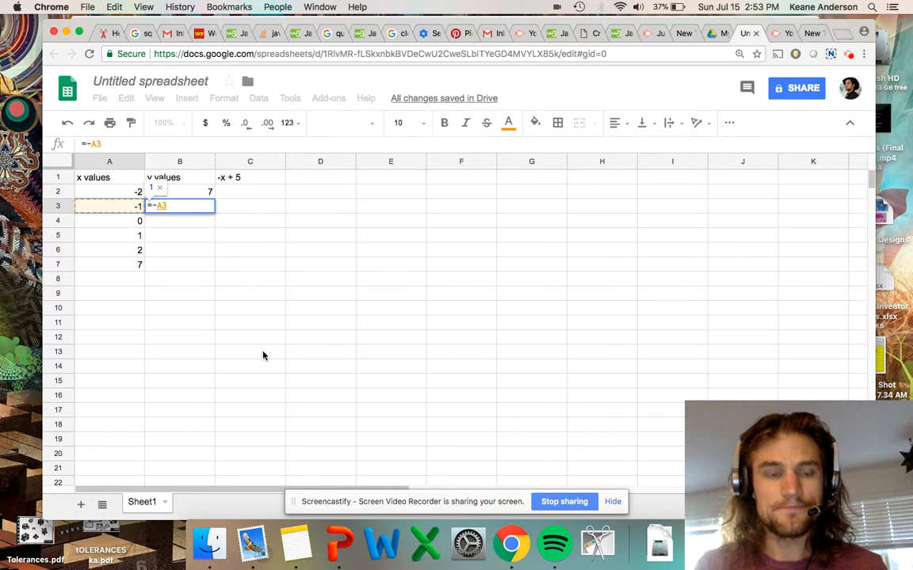
{"action": "type", "text": "+5"}
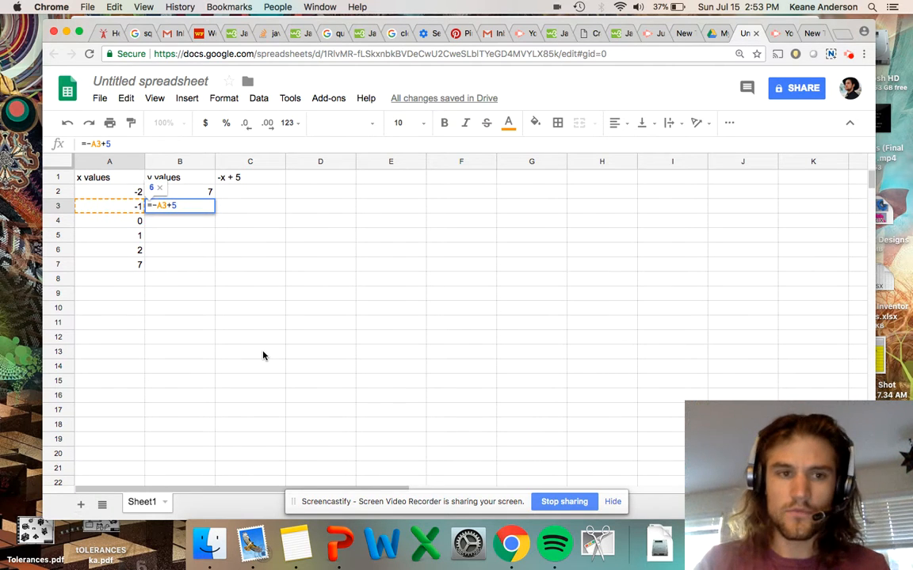
{"action": "key", "text": "Return"}
Copy the formula in B3 into cells B4 to B7 to calculate the remaining y values
{"action": "key", "text": "Up"}
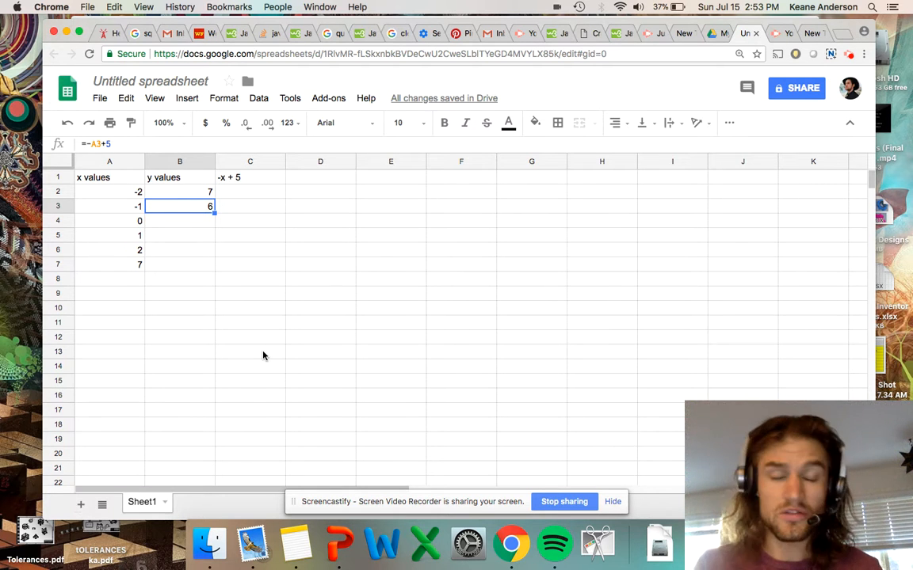
{"action": "key", "text": "Down"}
{"action": "key", "text": "Up"}
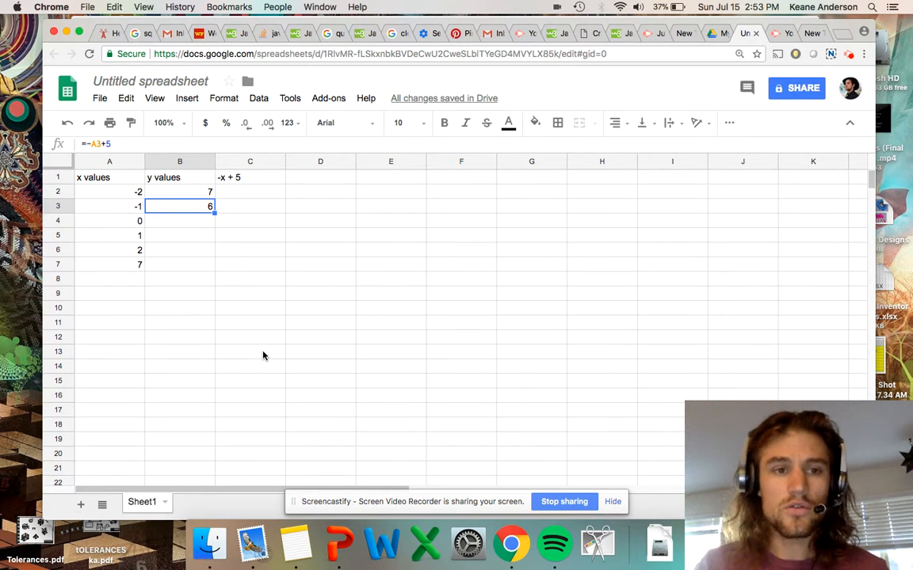
{"action": "key", "text": "ctrl+c"}
{"action": "key", "text": "Down"}
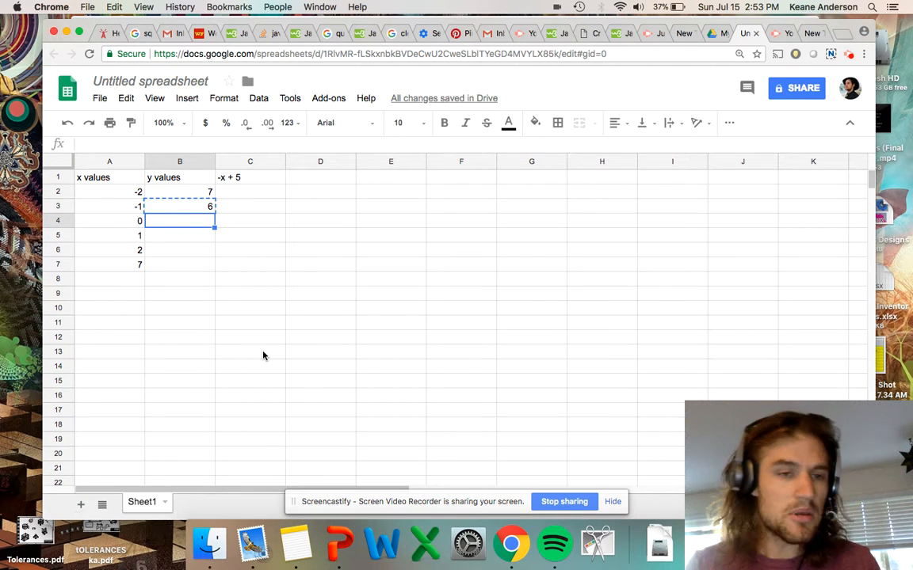
{"action": "key", "text": "shift+Down"}
{"action": "key", "text": "shift+Down"}
{"action": "key", "text": "shift+Down"}
{"action": "key", "text": "super+v"}
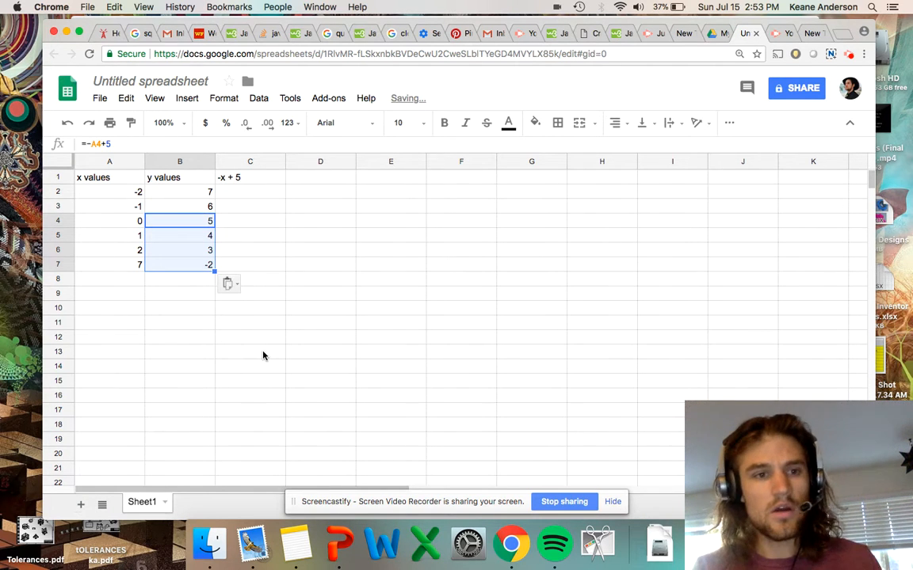
Add 100 as an x value in A8 and copy the formula from B7 into B8
{"action": "key", "text": "Down"}
{"action": "key", "text": "Down"}
{"action": "key", "text": "Down"}
{"action": "key", "text": "Down"}
{"action": "key", "text": "Left"}
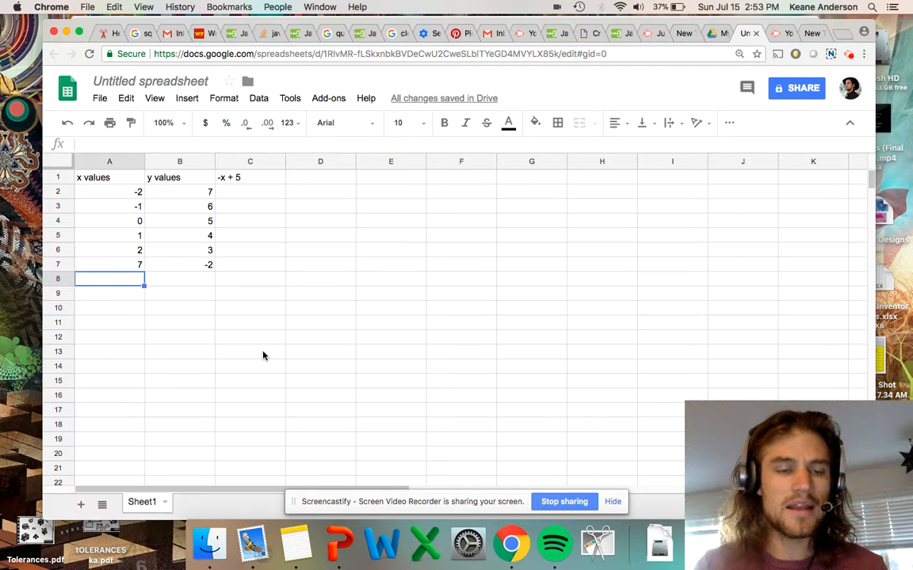
{"action": "type", "text": "100"}
{"action": "key", "text": "Tab"}
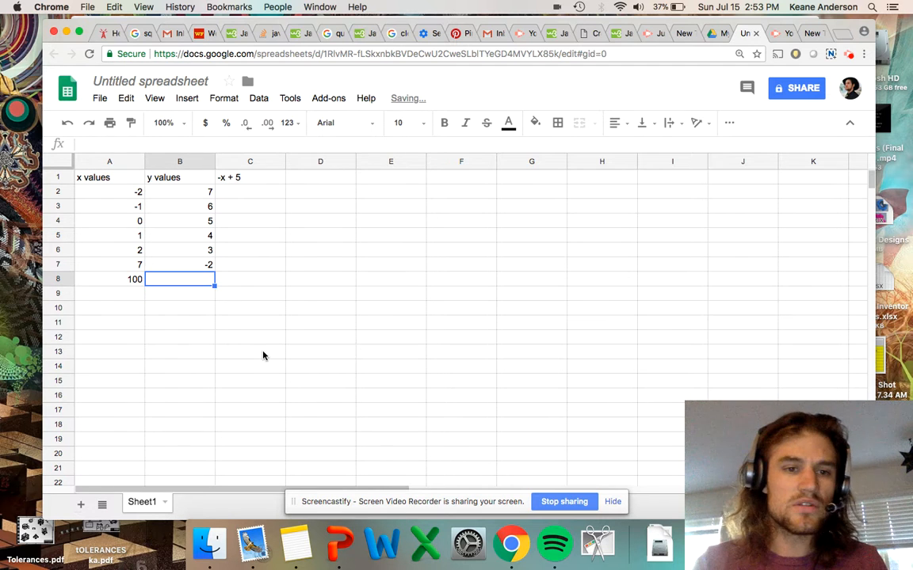
{"action": "key", "text": "Up"}
{"action": "key", "text": "super+c"}
{"action": "key", "text": "Down"}
{"action": "key", "text": "super+v"}
{"action": "key", "text": "Down"}
Clear the extra x and y values from cells A8 and B8
{"action": "key", "text": "Up"}
{"action": "key", "text": "Left"}
{"action": "key", "text": "BackSpace"}
{"action": "key", "text": "Right"}
{"action": "key", "text": "BackSpace"}
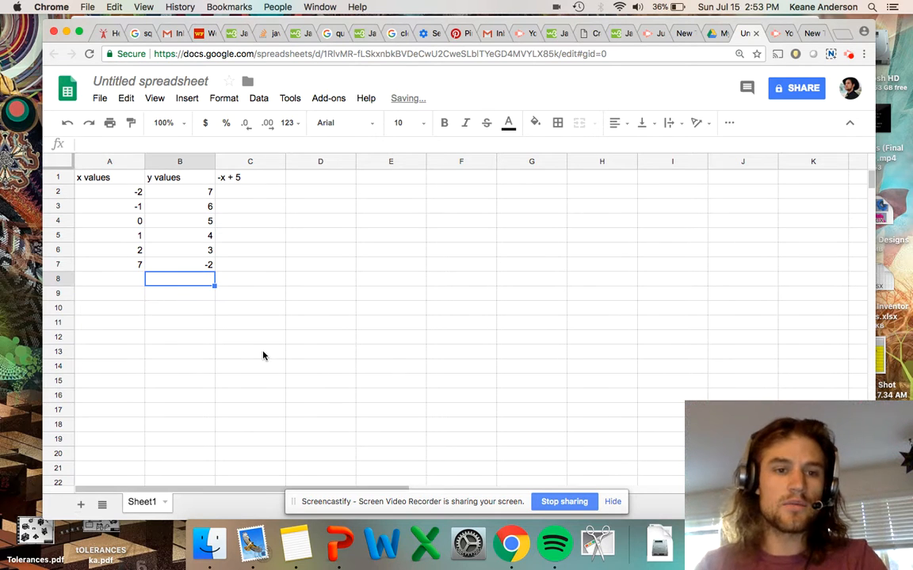
{"action": "key", "text": "Down"}
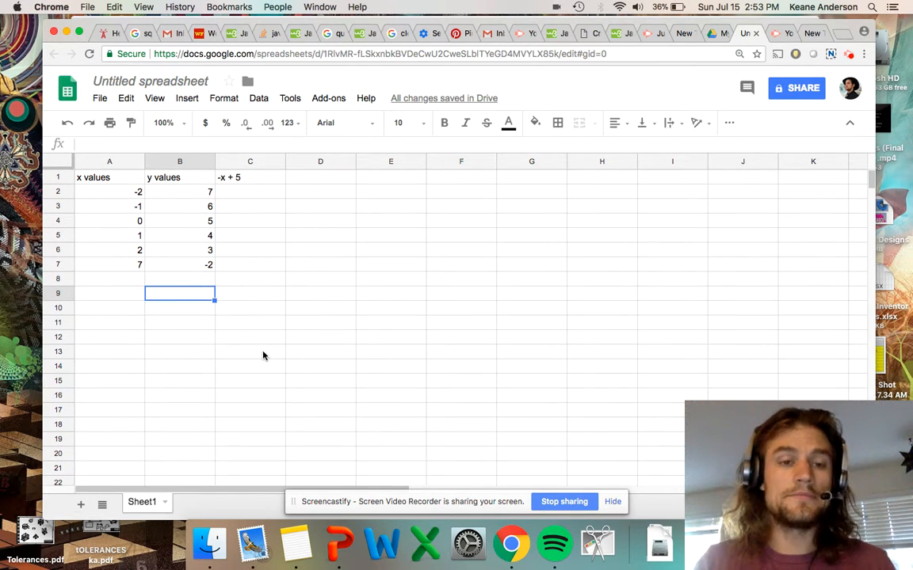
Insert a chart from the x and y values in the range A1:B7
{"action": "left_click", "coordinate": [169, 235]}
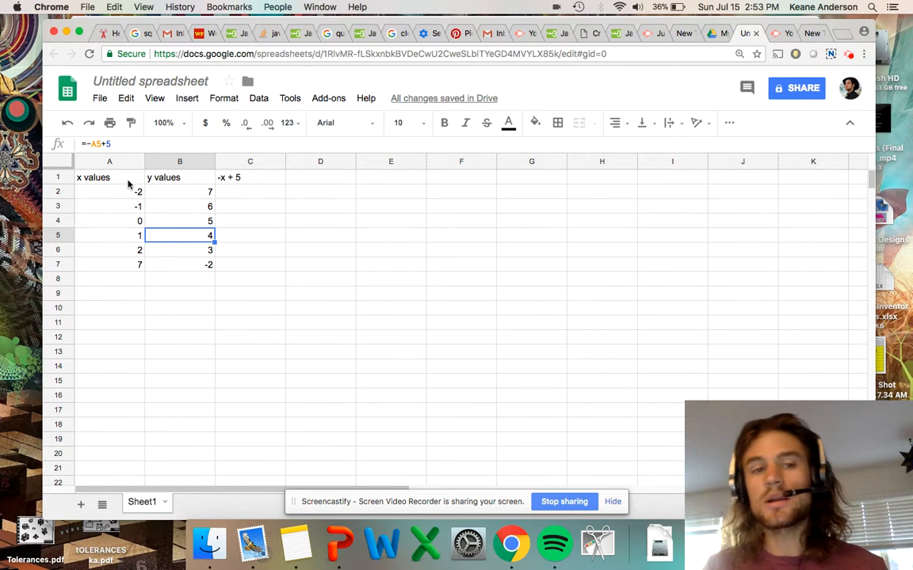
{"action": "left_click_drag", "start_coordinate": [127, 181], "coordinate": [187, 271]}
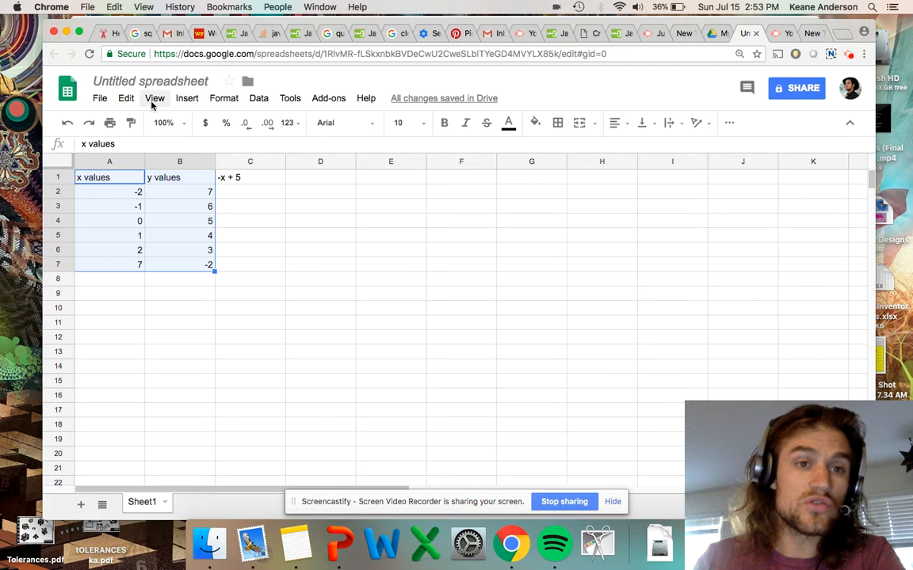
{"action": "left_click", "coordinate": [187, 97]}
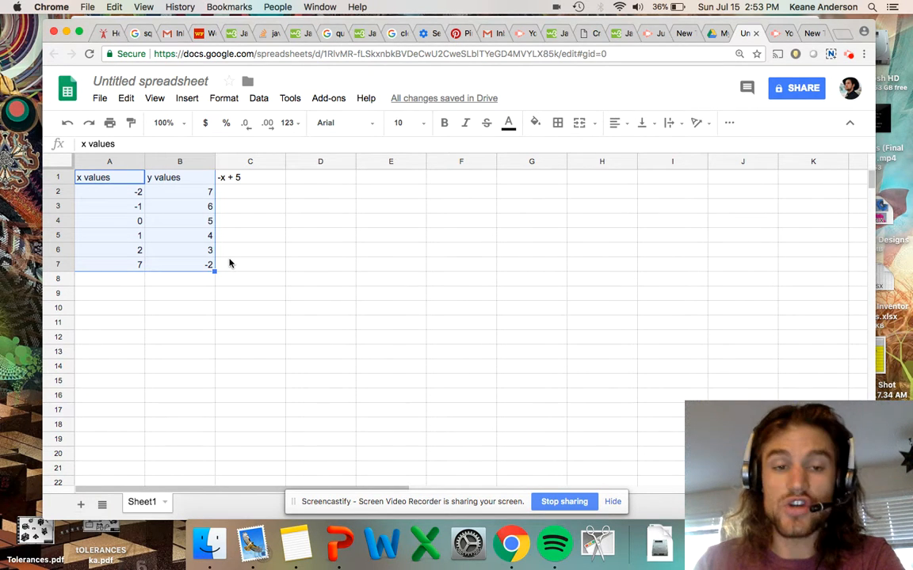
{"action": "key", "text": "Escape"}
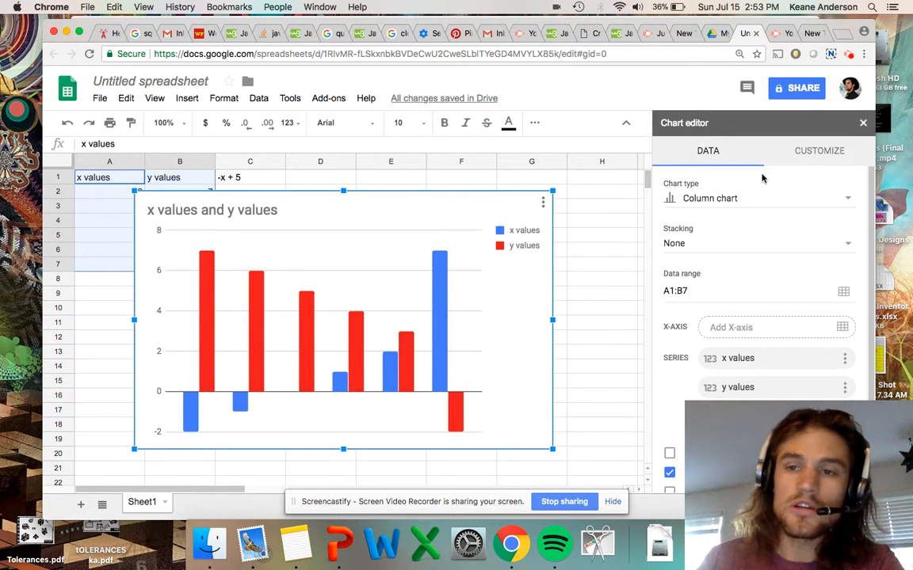
Change the chart type to Scatter chart
{"action": "left_click", "coordinate": [723, 198]}
{"action": "scroll", "coordinate": [735, 372], "scroll_direction": "down", "scroll_amount": 10}
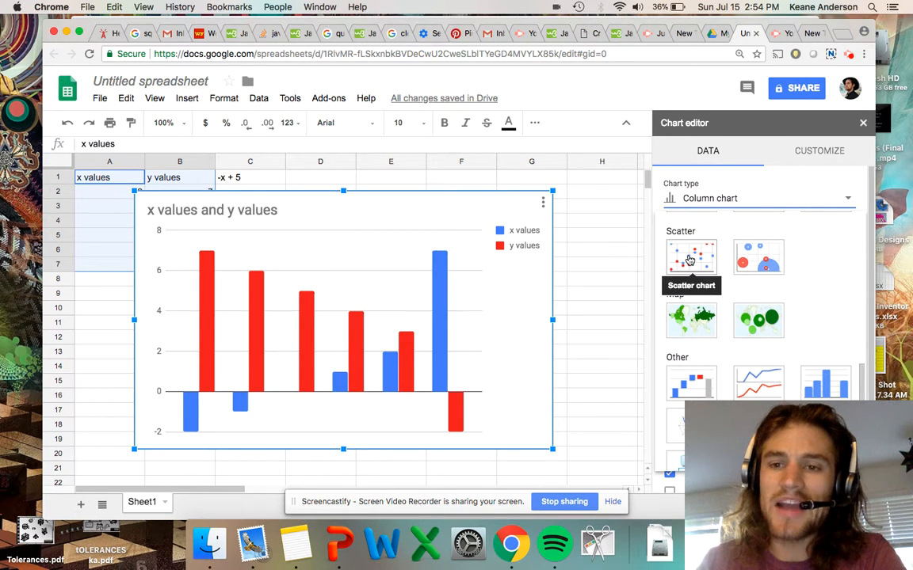
{"action": "left_click", "coordinate": [689, 258]}
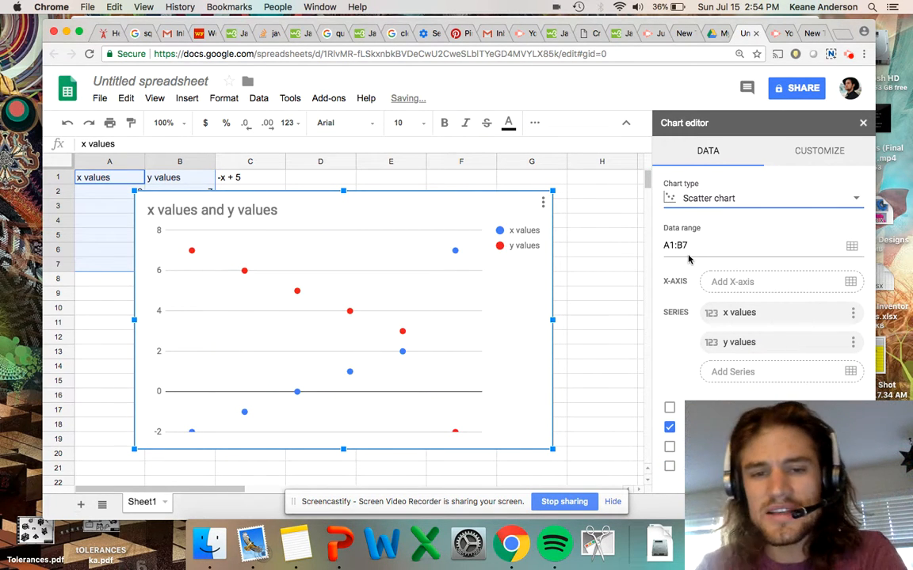
Try switching the chart's rows and columns and toggling the use of row 1 as headers
{"action": "left_click", "coordinate": [670, 408]}
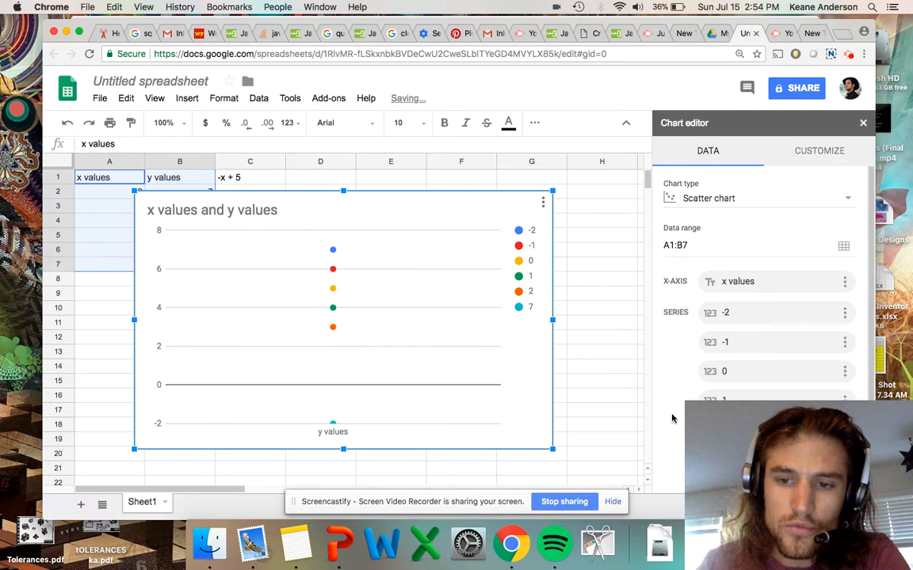
{"action": "scroll", "coordinate": [713, 397], "scroll_direction": "down", "scroll_amount": 3}
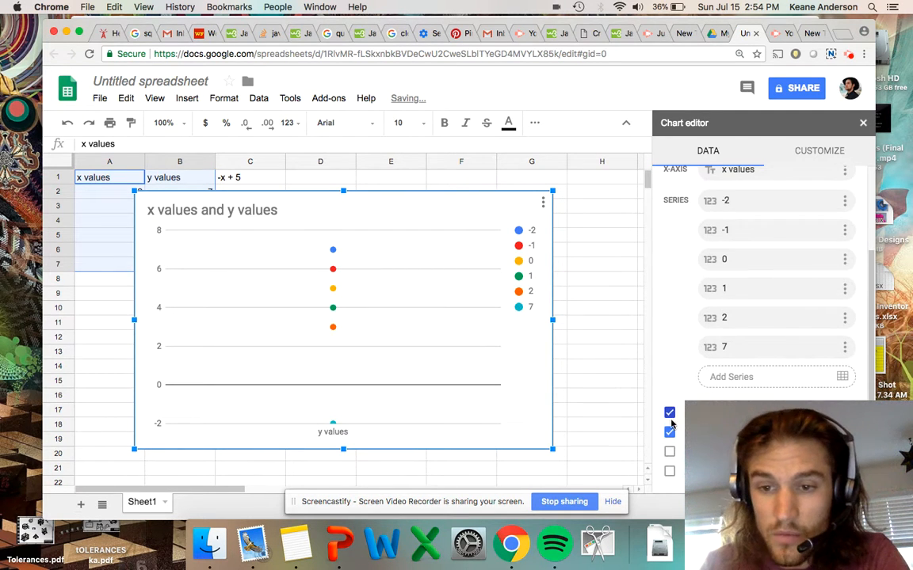
{"action": "left_click", "coordinate": [669, 413]}
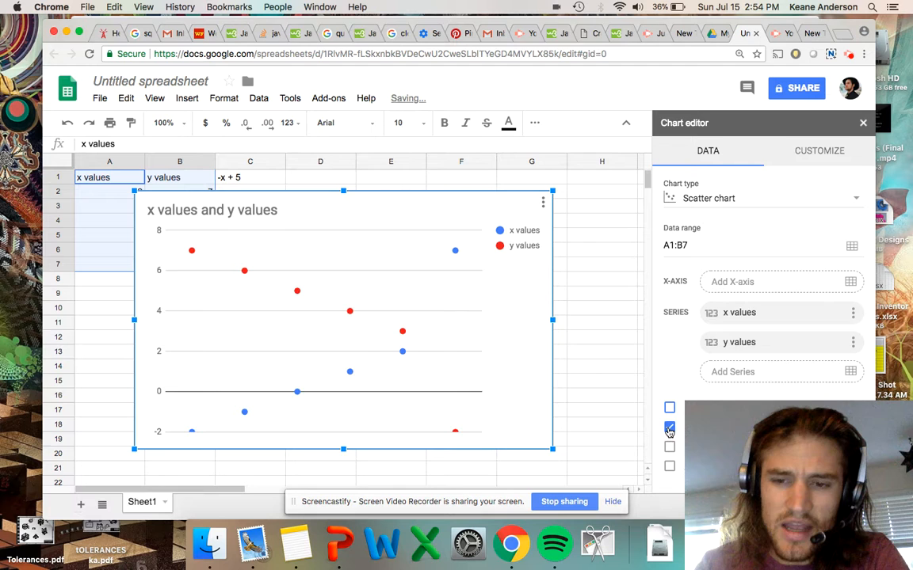
{"action": "left_click", "coordinate": [669, 429]}
{"action": "left_click", "coordinate": [669, 429]}
{"action": "left_click", "coordinate": [670, 428]}
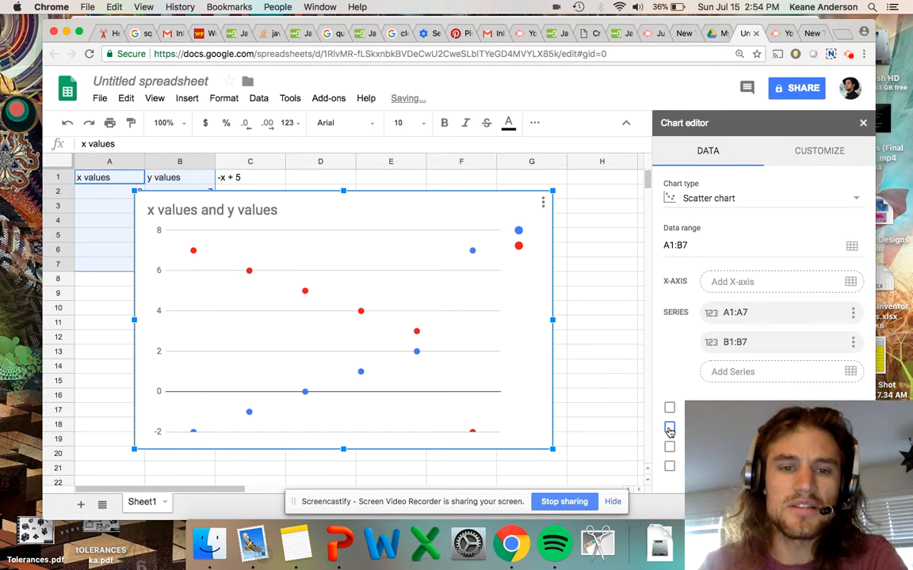
{"action": "left_click", "coordinate": [670, 429]}
{"action": "left_click", "coordinate": [669, 429]}
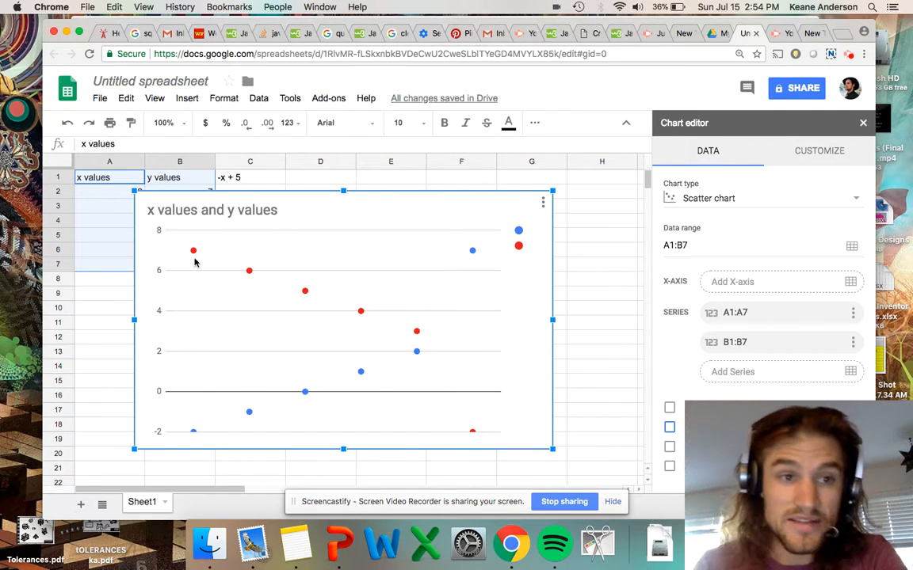
Move the chart beside the data table and set it to use row 1 as headers and column A as the x-axis
{"action": "left_click_drag", "start_coordinate": [343, 196], "coordinate": [432, 192]}
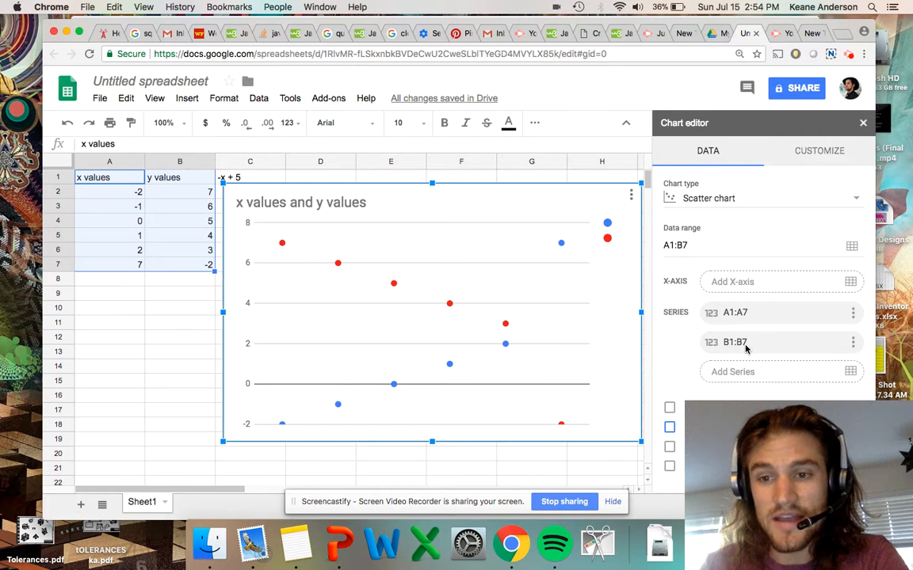
{"action": "left_click", "coordinate": [669, 428]}
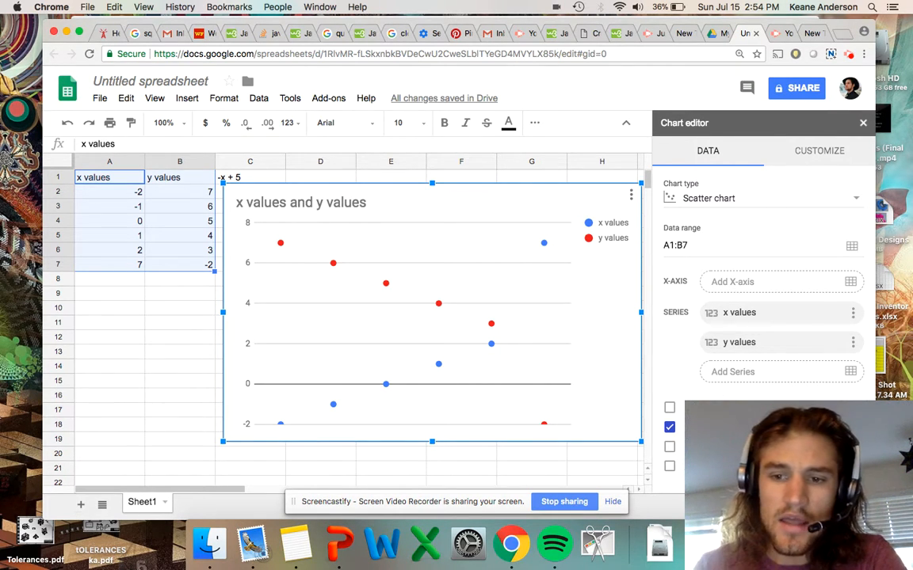
{"action": "left_click", "coordinate": [671, 448]}
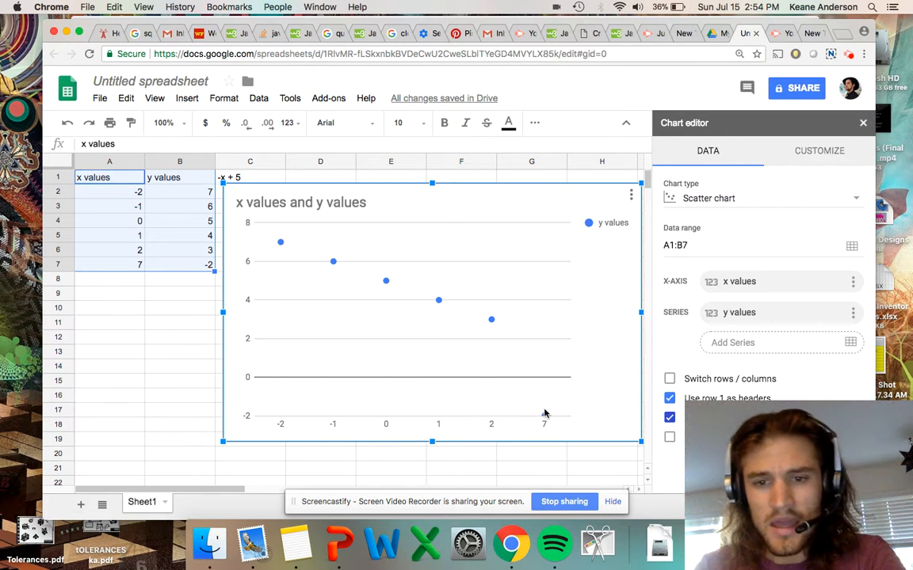
{"action": "mouse_move", "coordinate": [544, 420]}
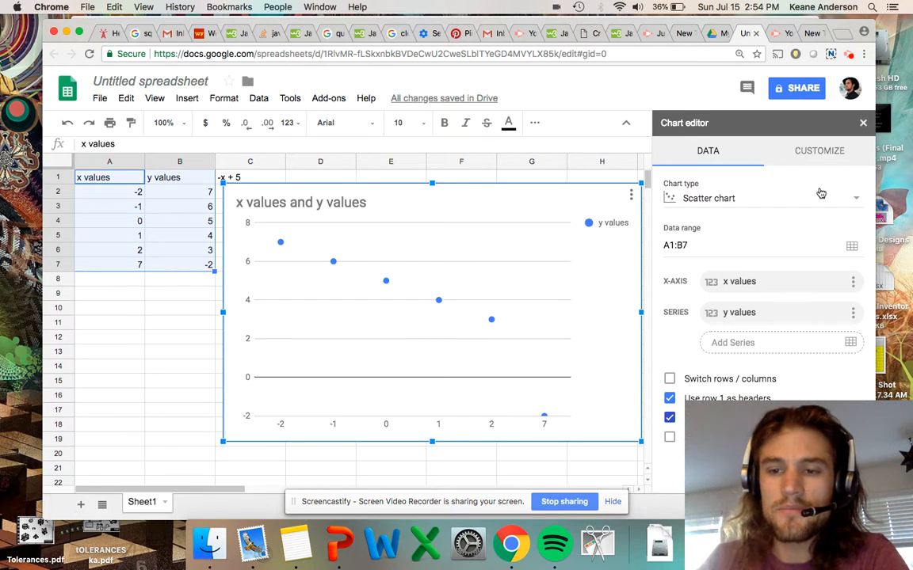
Turn off treating labels as text on the chart's horizontal axis so the x values are spaced numerically
{"action": "left_click", "coordinate": [811, 154]}
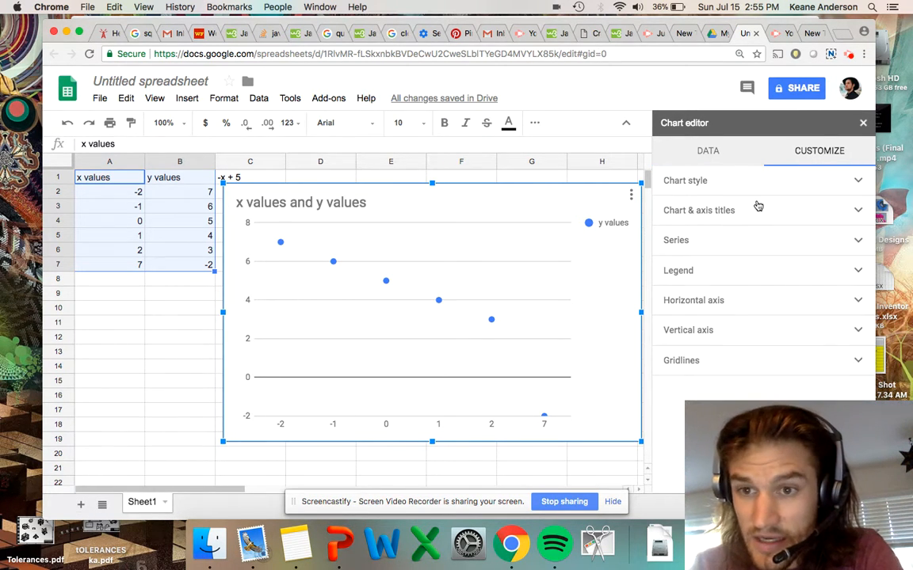
{"action": "left_click", "coordinate": [750, 252]}
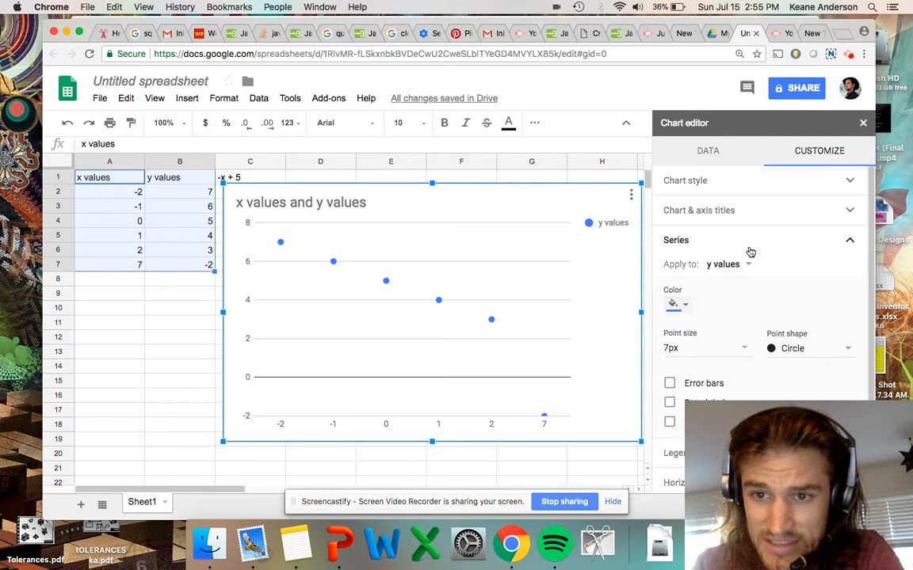
{"action": "scroll", "coordinate": [748, 258], "scroll_direction": "down", "scroll_amount": 3}
{"action": "scroll", "coordinate": [748, 257], "scroll_direction": "up", "scroll_amount": 3}
{"action": "scroll", "coordinate": [761, 317], "scroll_direction": "down", "scroll_amount": 2}
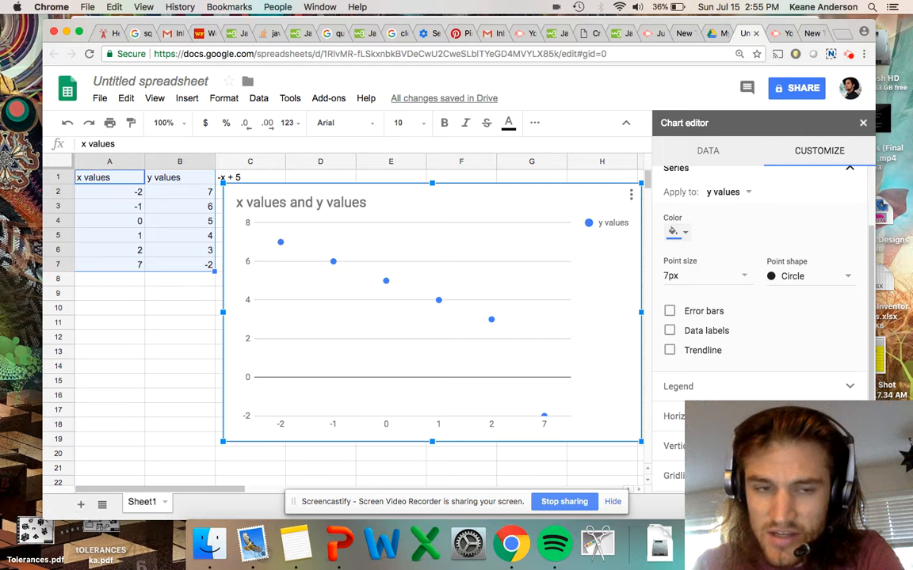
{"action": "left_click", "coordinate": [673, 416]}
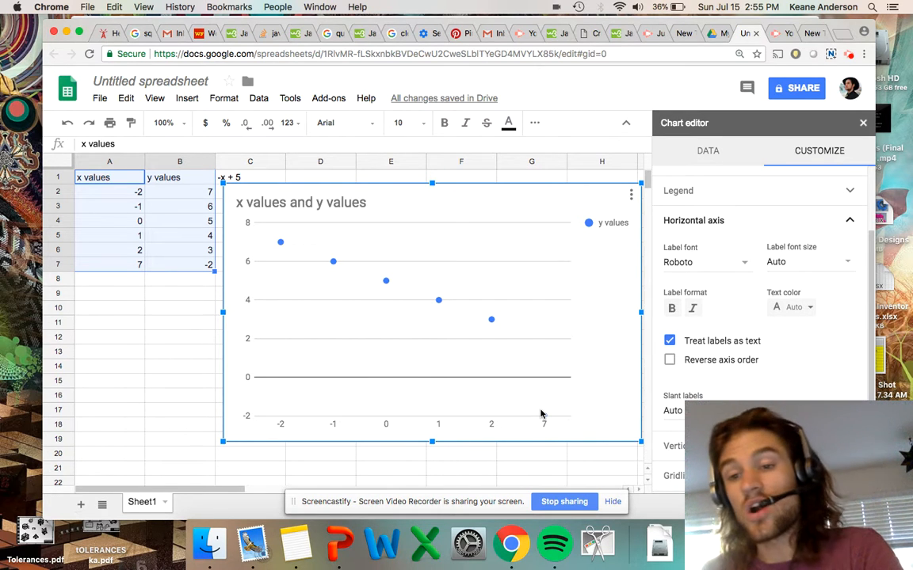
{"action": "left_click", "coordinate": [669, 342]}
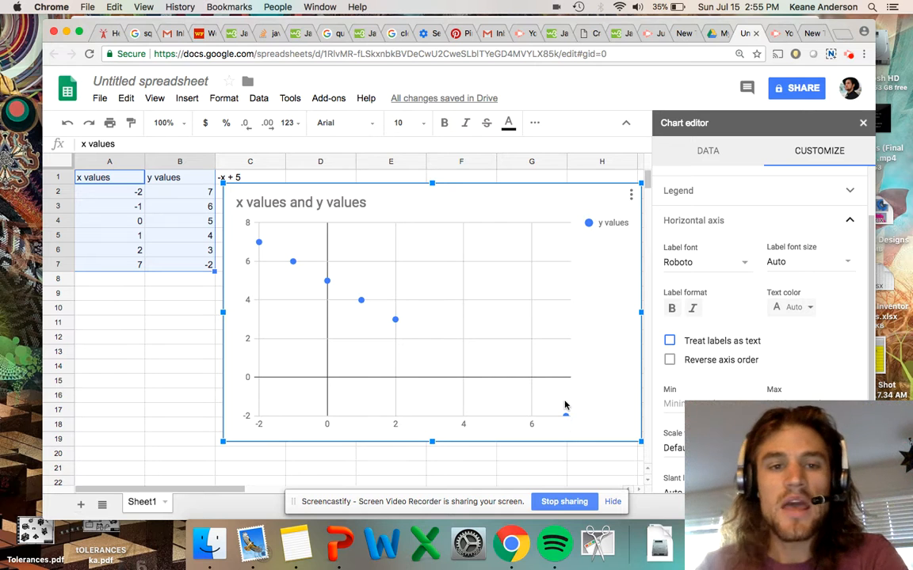
Shrink the scatter chart slightly and move it below the data table, starting at about row 9
{"action": "left_click_drag", "start_coordinate": [641, 443], "coordinate": [610, 425]}
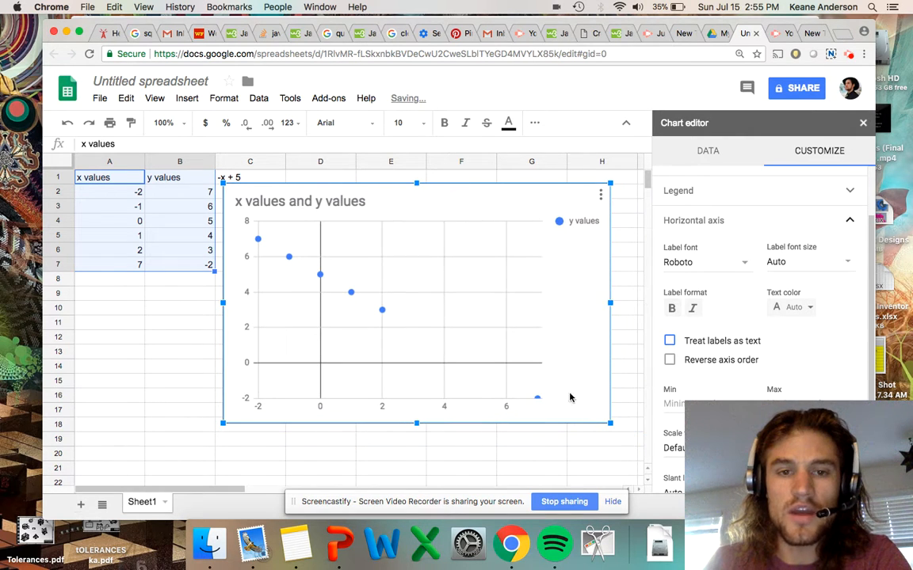
{"action": "left_click_drag", "start_coordinate": [562, 282], "coordinate": [422, 381]}
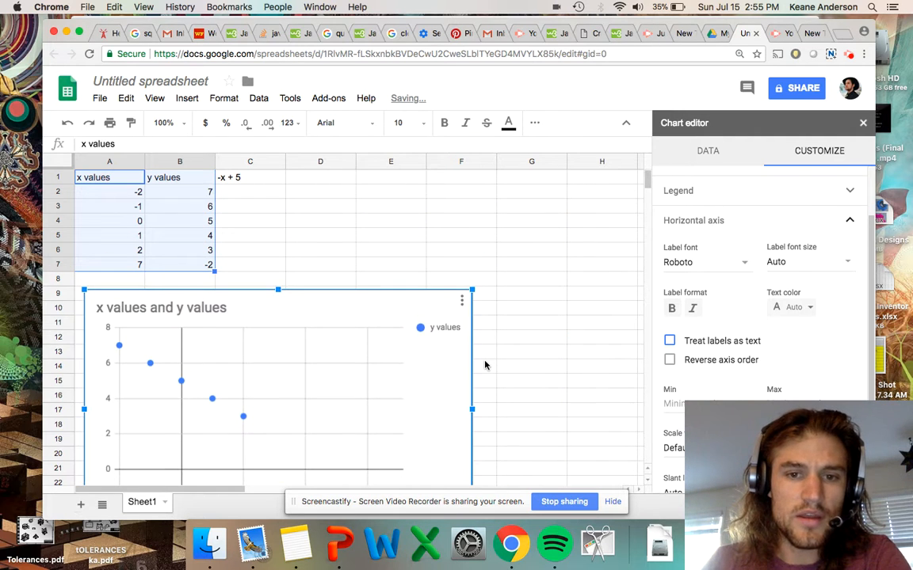
{"action": "scroll", "coordinate": [484, 365], "scroll_direction": "down", "scroll_amount": 2}
{"action": "scroll", "coordinate": [485, 365], "scroll_direction": "down", "scroll_amount": 4}
{"action": "scroll", "coordinate": [485, 365], "scroll_direction": "up", "scroll_amount": 6}
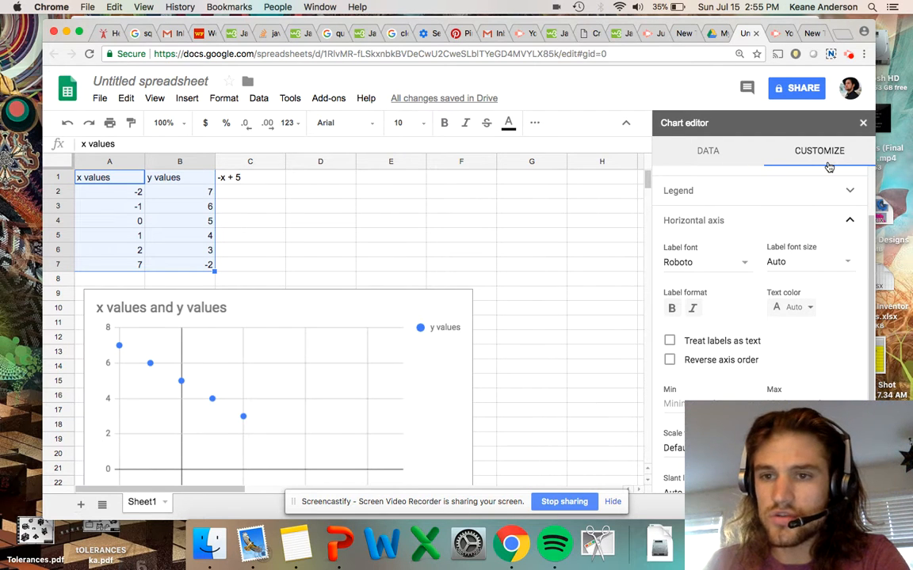
Examine the chart's customization options for the horizontal axis and the legend
{"action": "scroll", "coordinate": [800, 264], "scroll_direction": "up", "scroll_amount": 1}
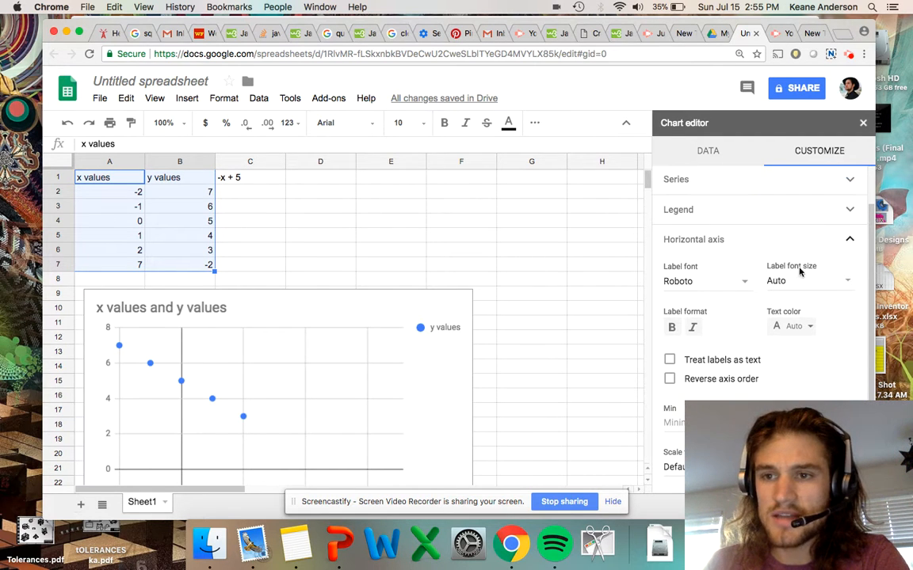
{"action": "left_click", "coordinate": [848, 240]}
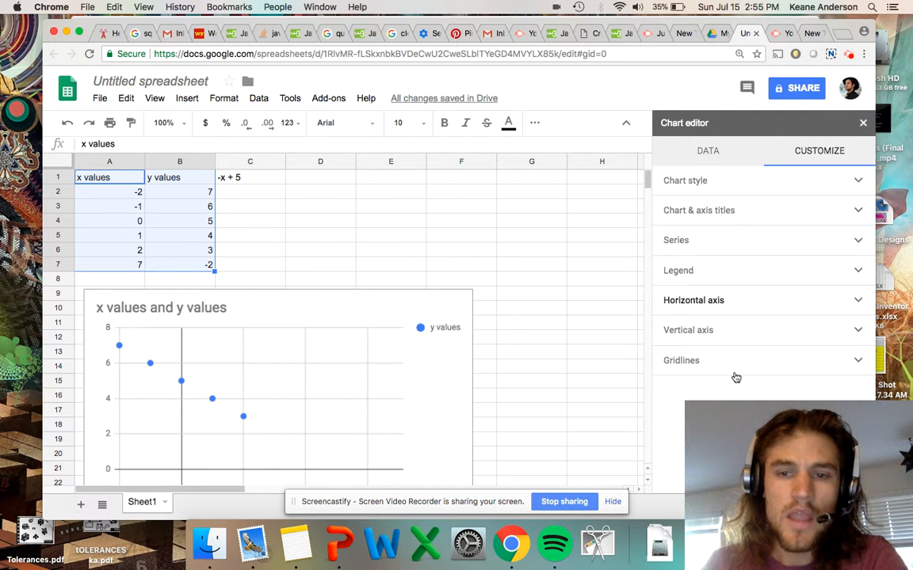
{"action": "left_click", "coordinate": [696, 309]}
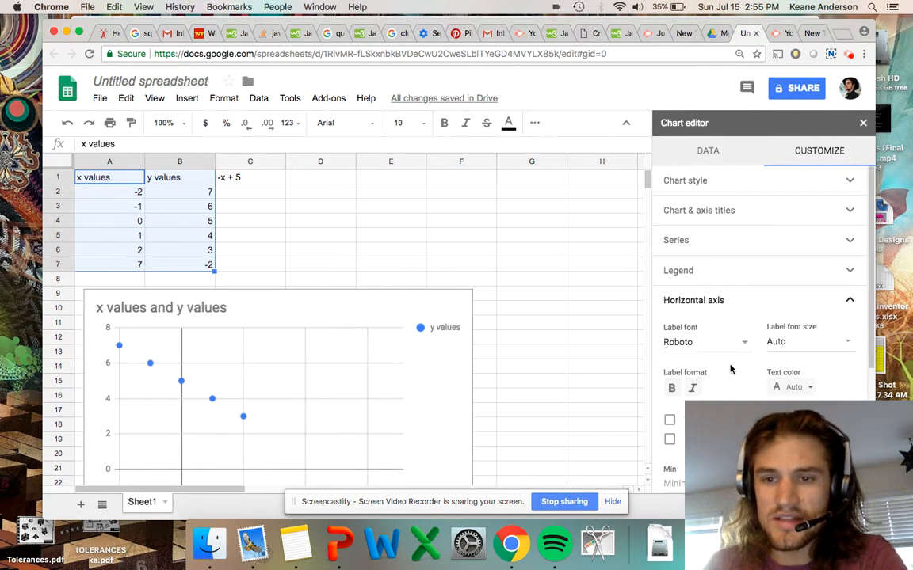
{"action": "scroll", "coordinate": [732, 369], "scroll_direction": "down", "scroll_amount": 2}
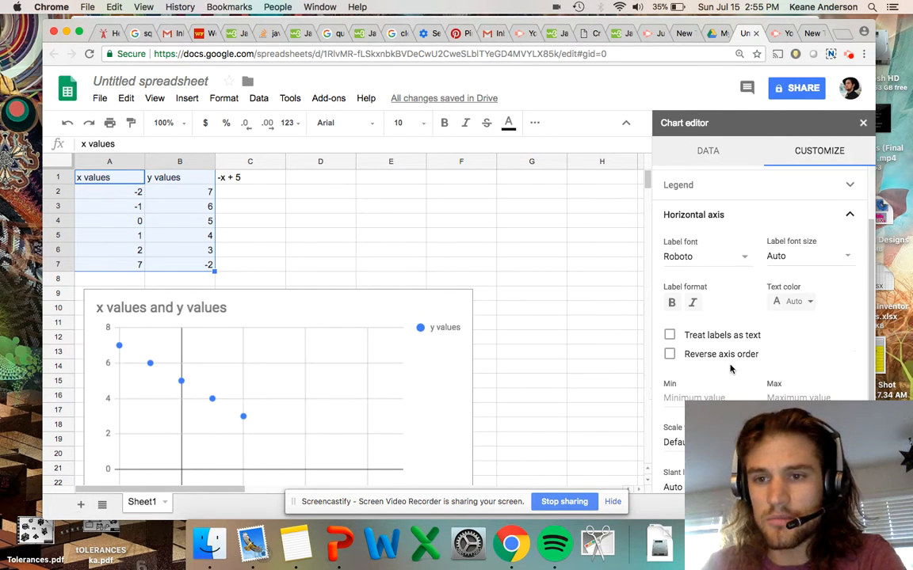
{"action": "left_click", "coordinate": [693, 396]}
{"action": "scroll", "coordinate": [705, 325], "scroll_direction": "down", "scroll_amount": 2}
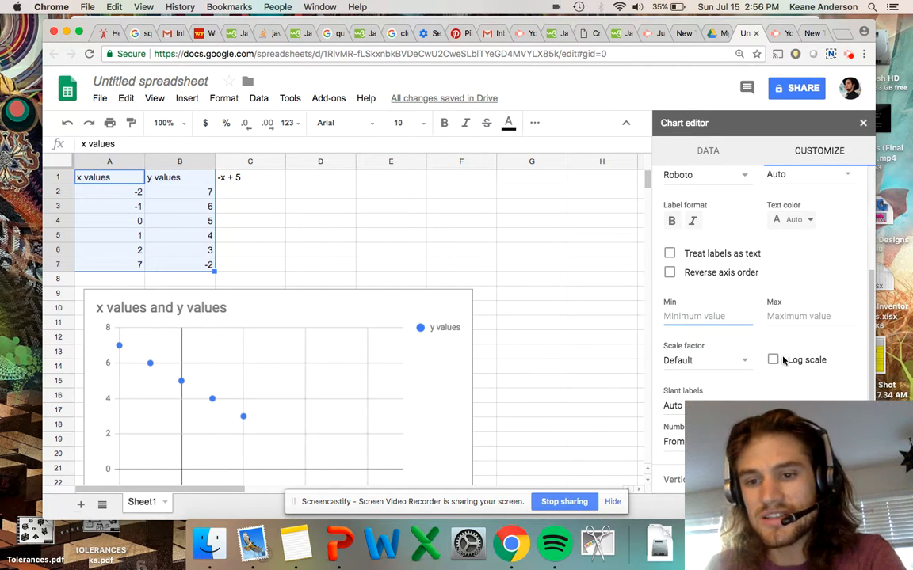
{"action": "scroll", "coordinate": [730, 393], "scroll_direction": "down", "scroll_amount": 1}
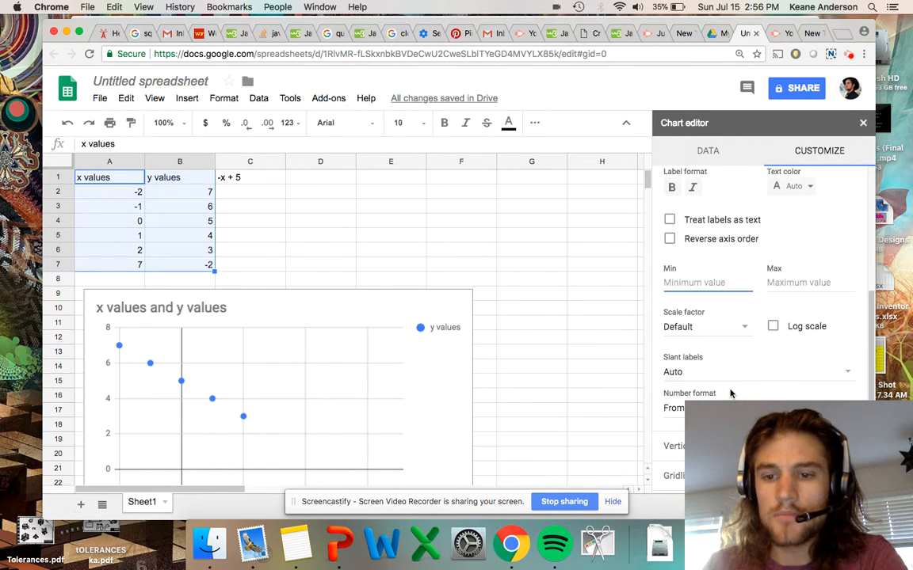
{"action": "scroll", "coordinate": [674, 309], "scroll_direction": "up", "scroll_amount": 3}
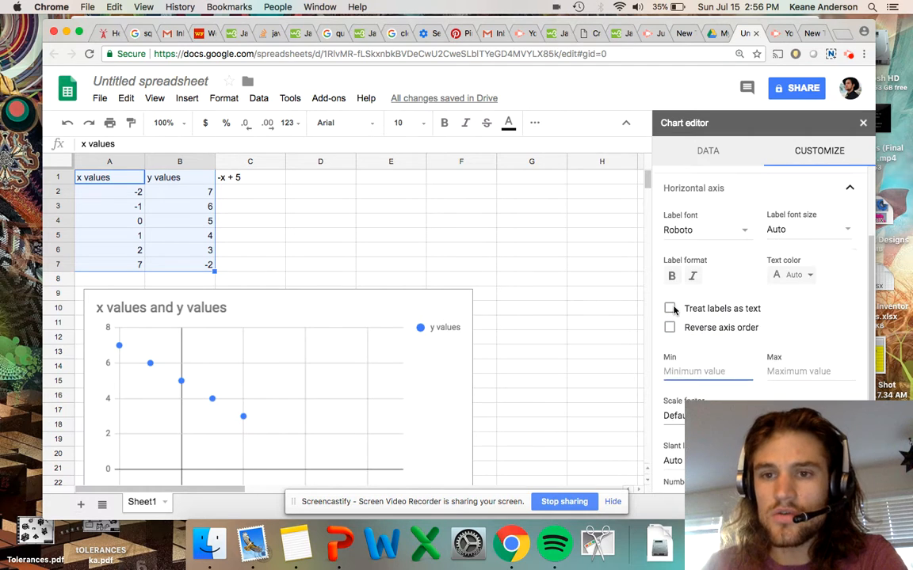
{"action": "left_click", "coordinate": [762, 185]}
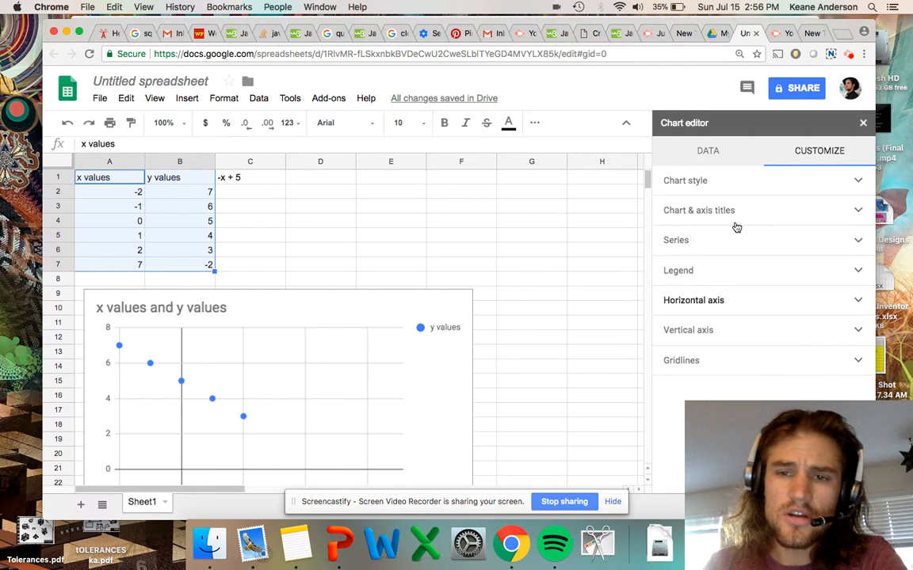
{"action": "left_click", "coordinate": [698, 270]}
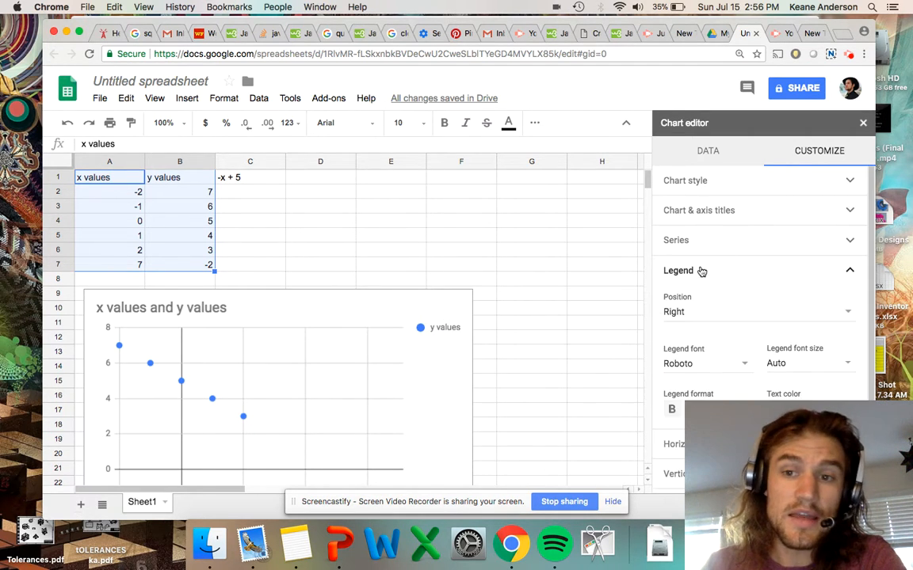
{"action": "left_click", "coordinate": [696, 271]}
Try data labels on the y values series, then remove them from the chart
{"action": "left_click", "coordinate": [698, 242]}
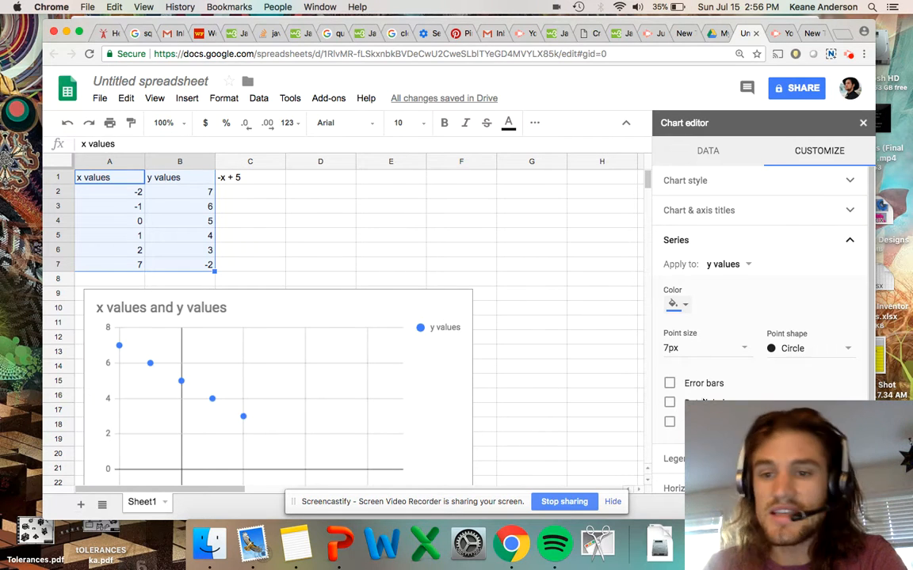
{"action": "left_click", "coordinate": [672, 405]}
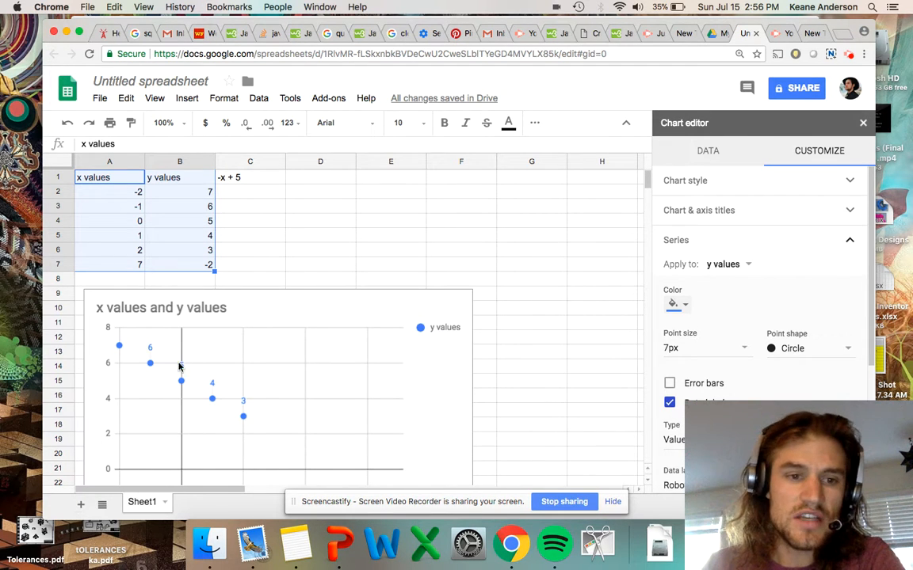
{"action": "left_click", "coordinate": [670, 404]}
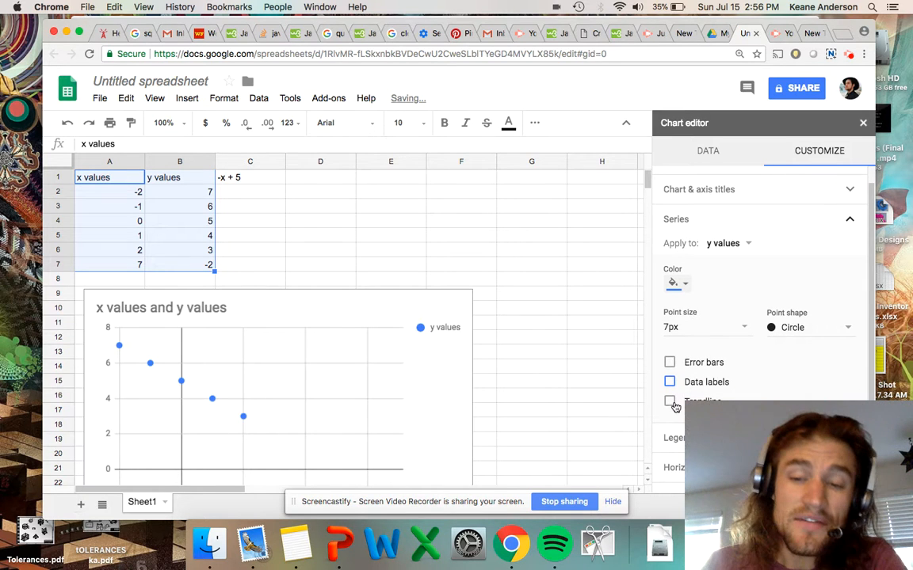
Add a linear trendline to the y values series and label it with its equation in the chart legend
{"action": "left_click", "coordinate": [670, 402]}
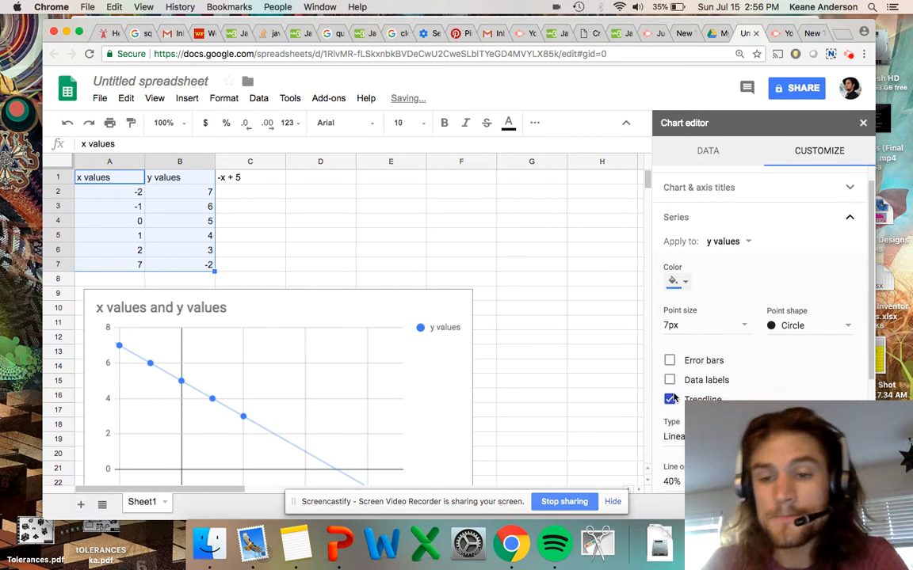
{"action": "scroll", "coordinate": [672, 405], "scroll_direction": "down", "scroll_amount": 3}
{"action": "left_click", "coordinate": [674, 404]}
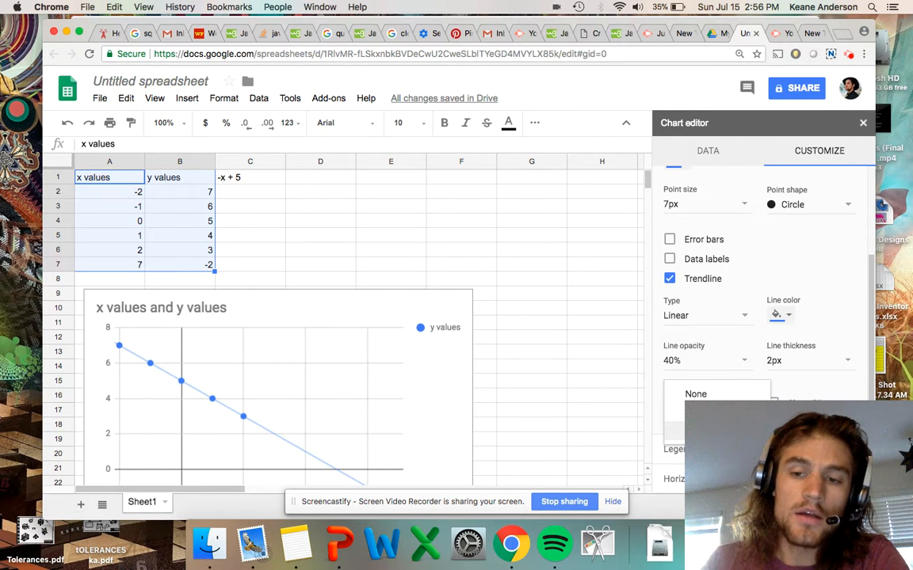
{"action": "left_click", "coordinate": [713, 430]}
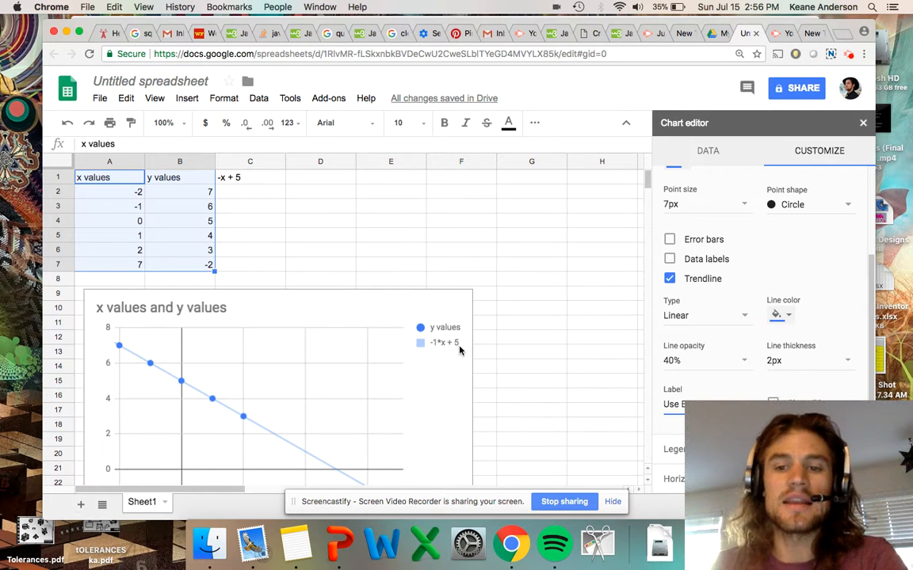
Rewrite the equation in cell C1 as y = -1*x + 5
{"action": "left_click", "coordinate": [244, 179]}
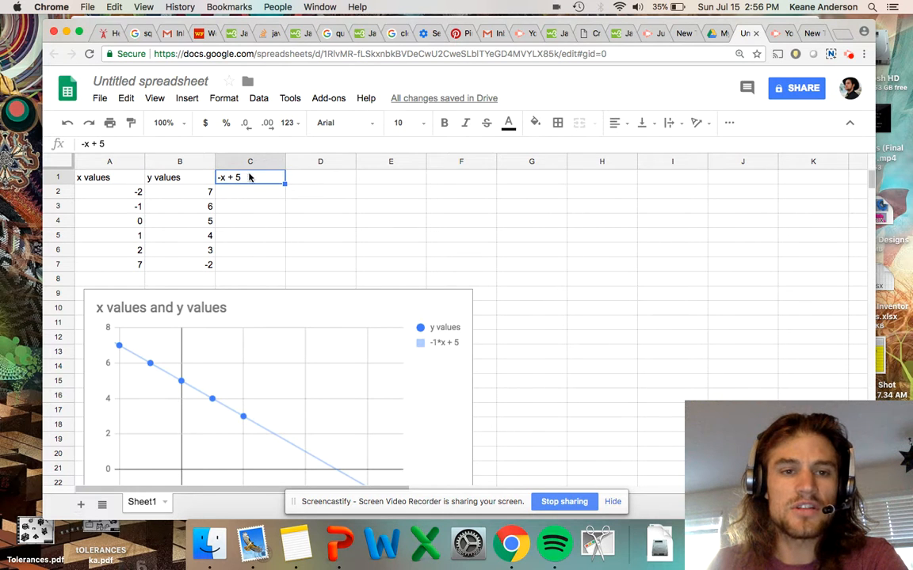
{"action": "double_click", "coordinate": [246, 177]}
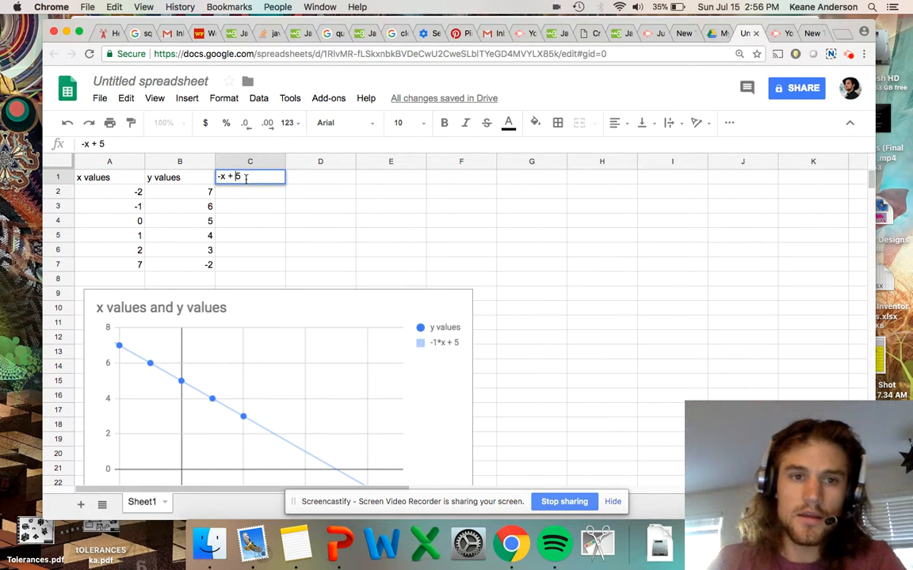
{"action": "type", "text": "y = "}
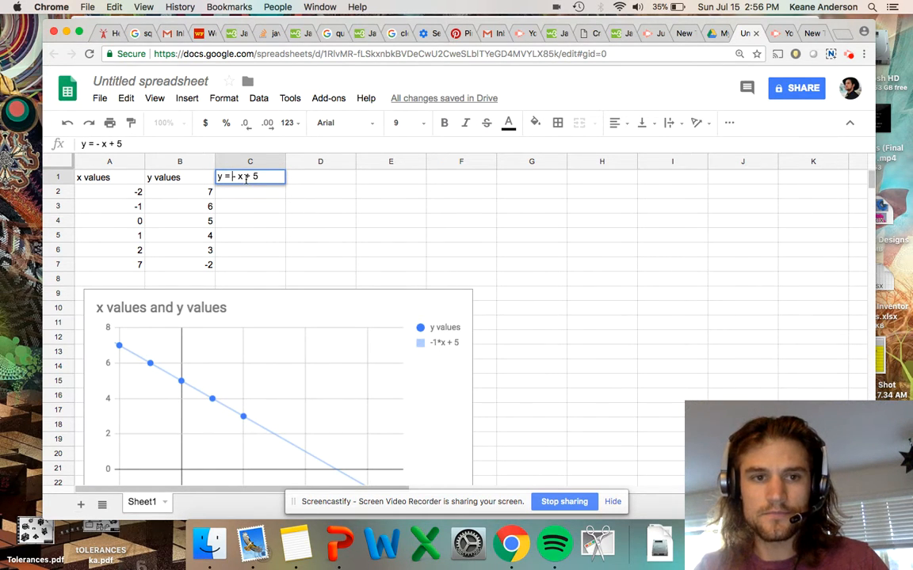
{"action": "type", "text": " 1*"}
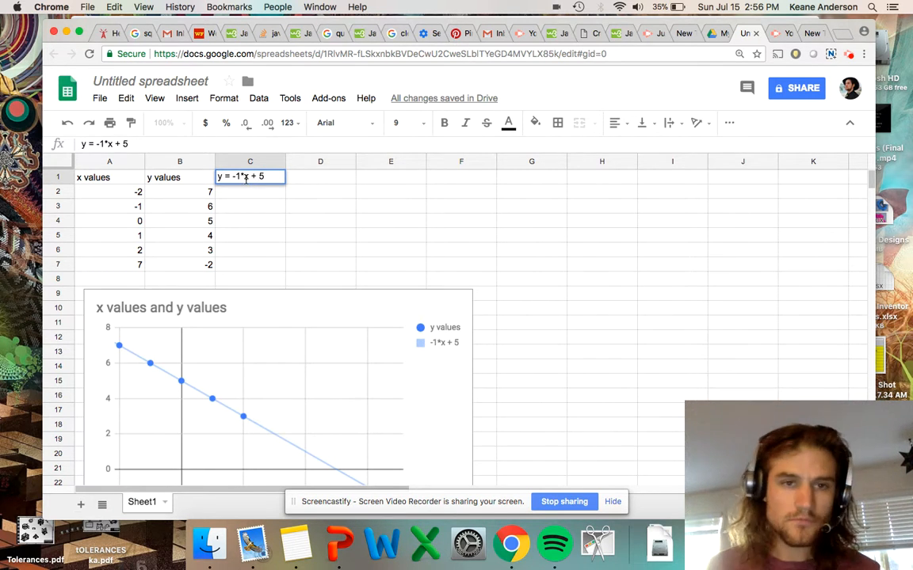
{"action": "scroll", "coordinate": [324, 322], "scroll_direction": "down", "scroll_amount": 5}
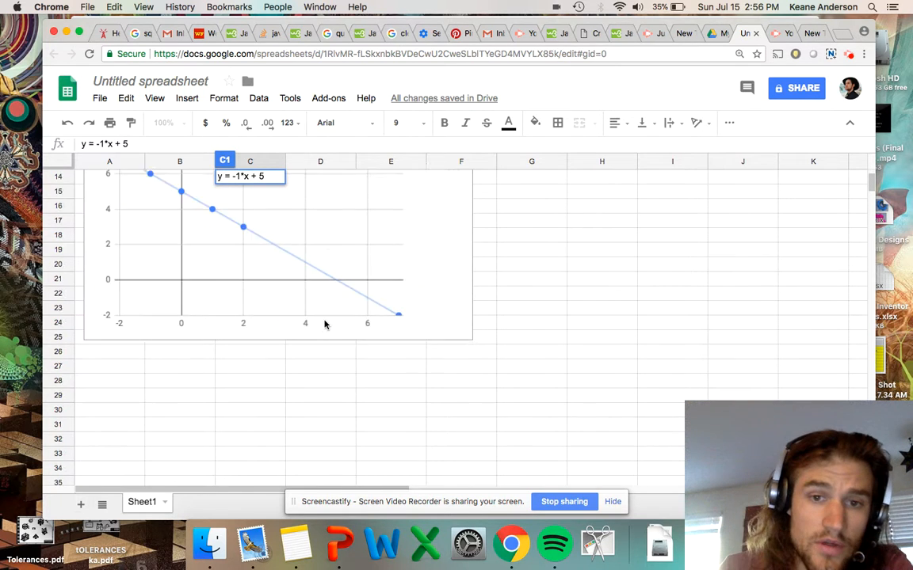
{"action": "scroll", "coordinate": [324, 321], "scroll_direction": "up", "scroll_amount": 3}
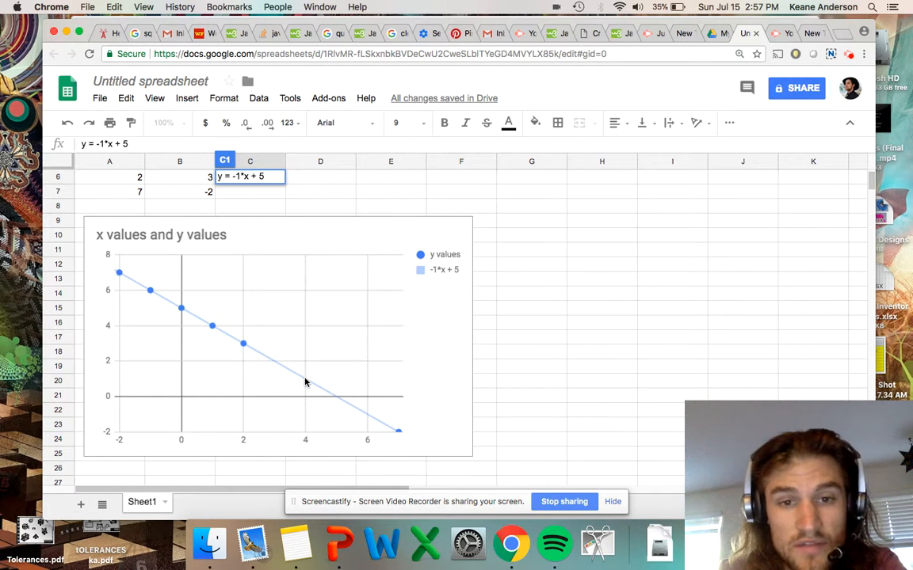
{"action": "left_click", "coordinate": [529, 235]}
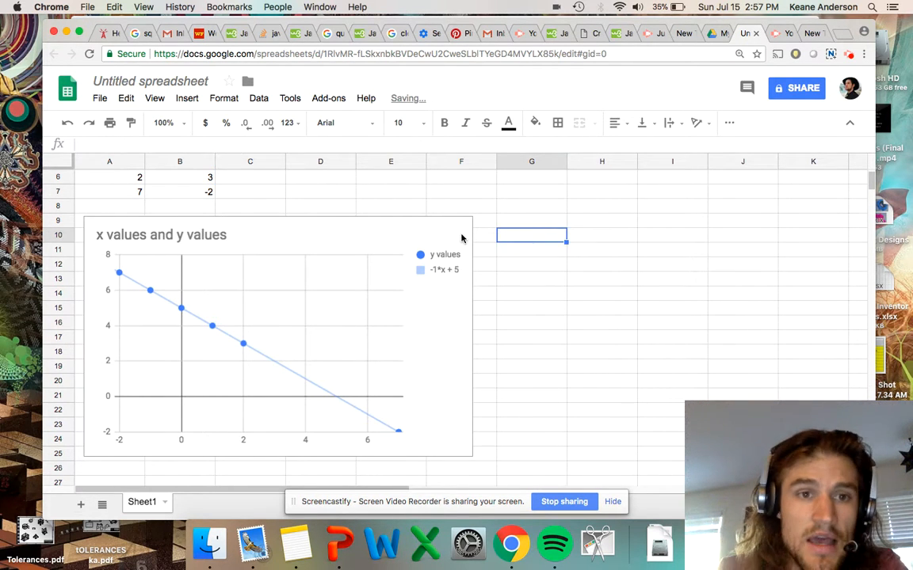
{"action": "scroll", "coordinate": [476, 237], "scroll_direction": "up", "scroll_amount": 2}
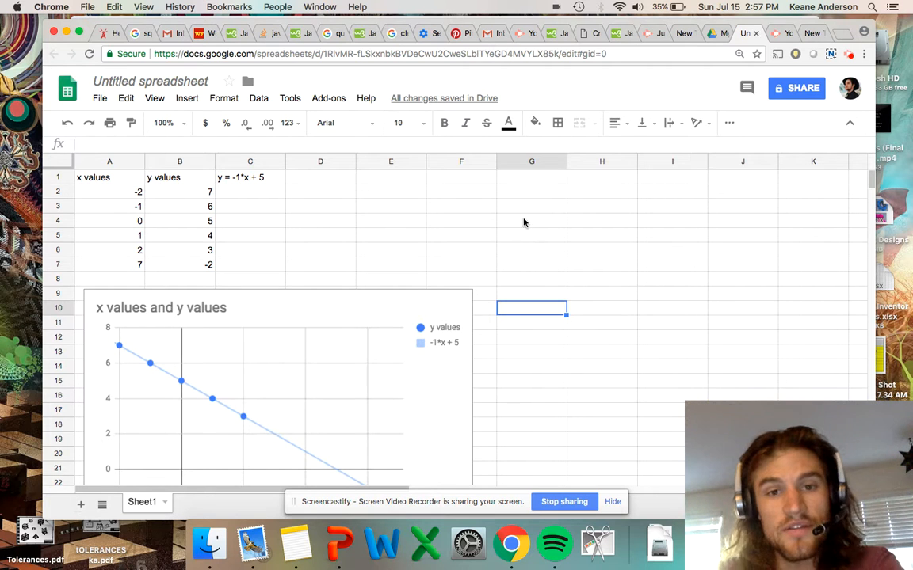
Enter the cubic equation x^3-2x^2=5 as text in cell J1
{"action": "left_click", "coordinate": [572, 176]}
{"action": "left_click", "coordinate": [610, 223]}
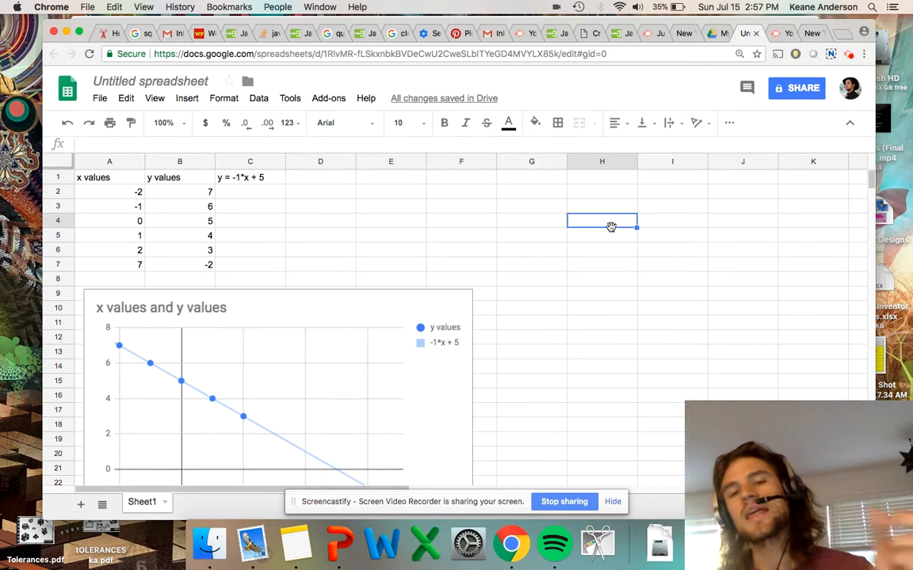
{"action": "left_click", "coordinate": [612, 208]}
{"action": "left_click", "coordinate": [729, 181]}
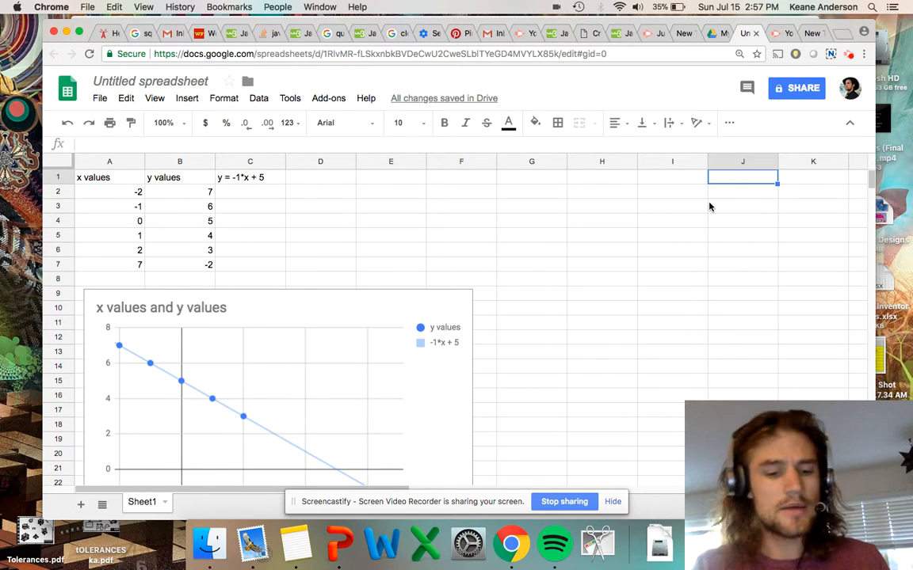
{"action": "type", "text": "x"}
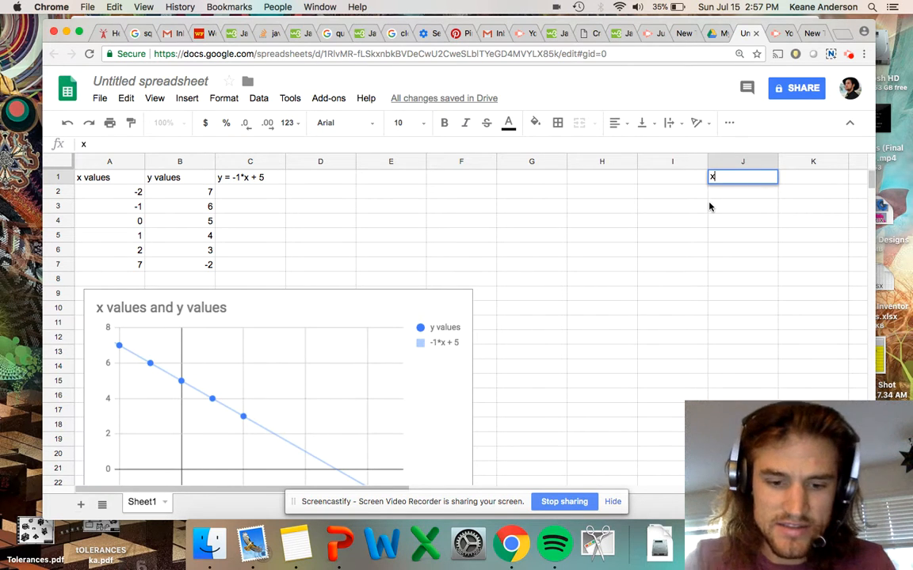
{"action": "type", "text": "^"}
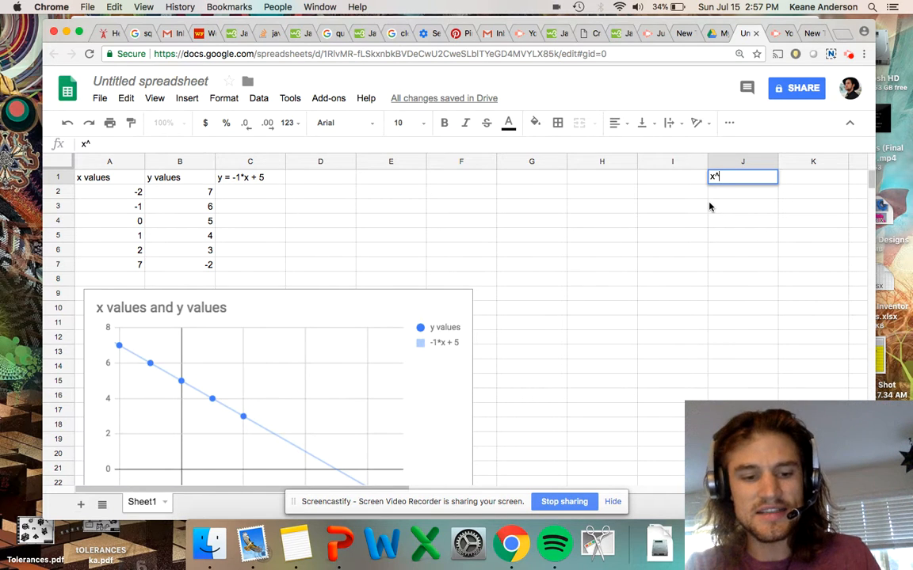
{"action": "type", "text": "3-2x"}
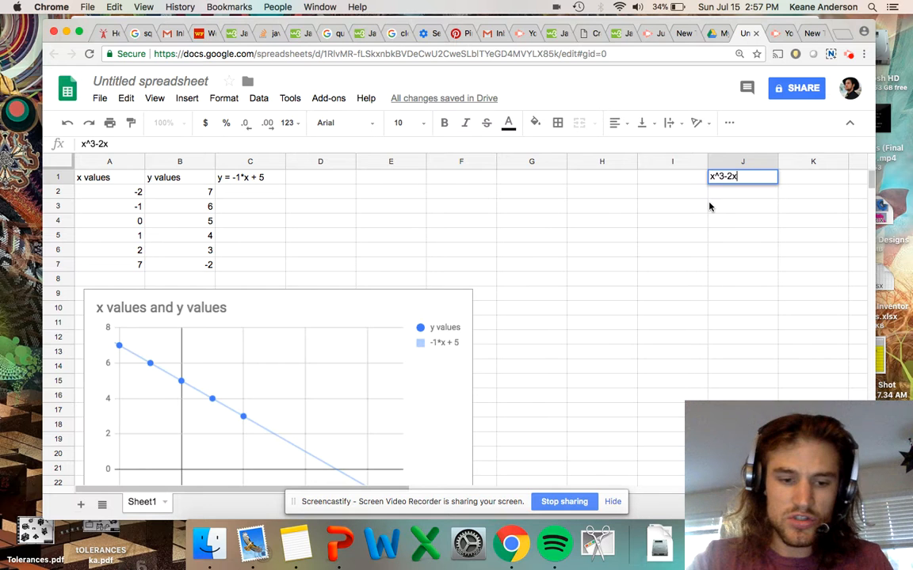
{"action": "type", "text": "^2="}
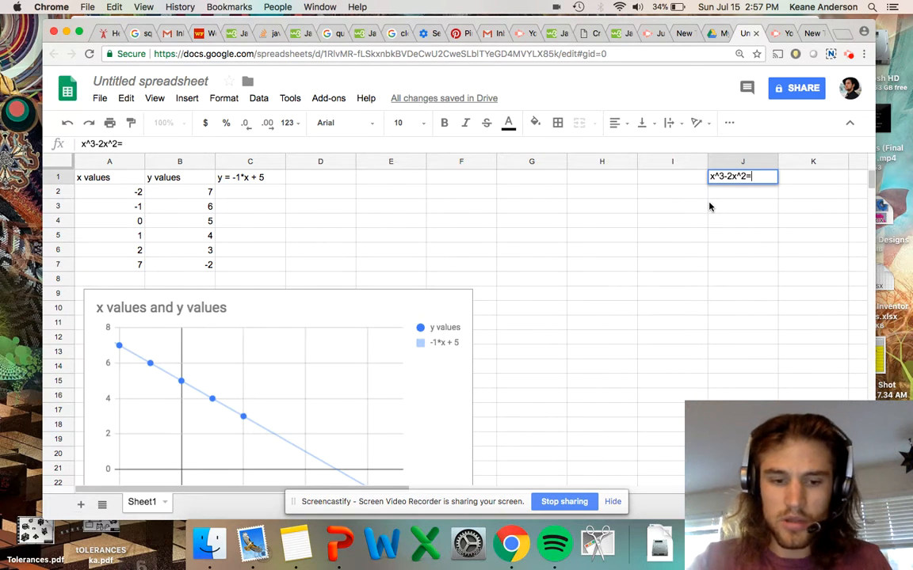
{"action": "type", "text": "5"}
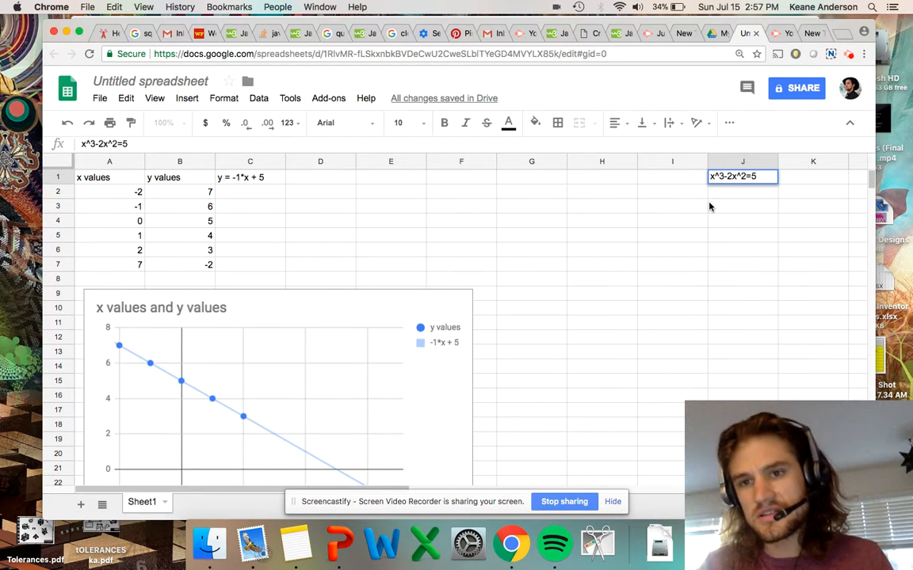
{"action": "left_click", "coordinate": [598, 194]}
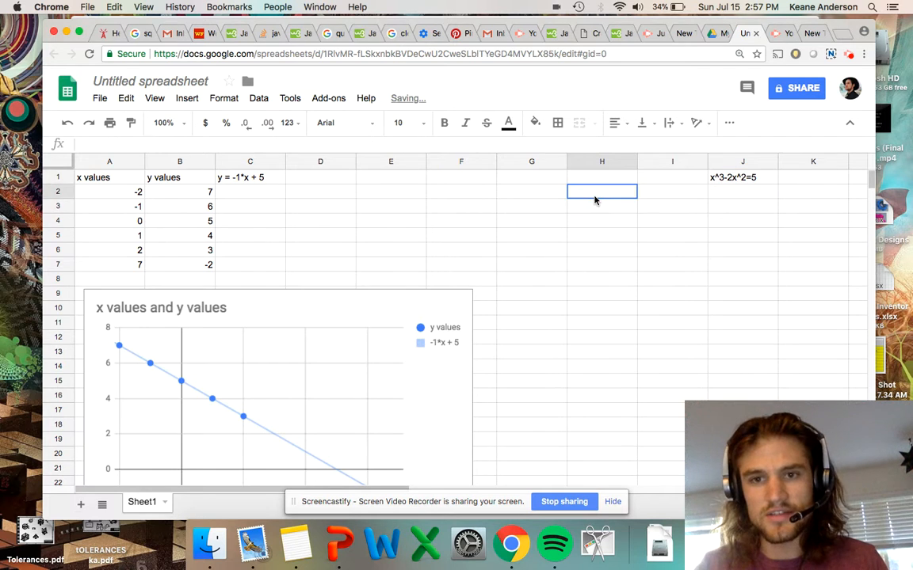
Copy the x values column A1:A7, including its header, to column H starting at H1
{"action": "left_click", "coordinate": [125, 177]}
{"action": "left_click", "coordinate": [125, 264], "text": "shift"}
{"action": "key", "text": "ctrl+c"}
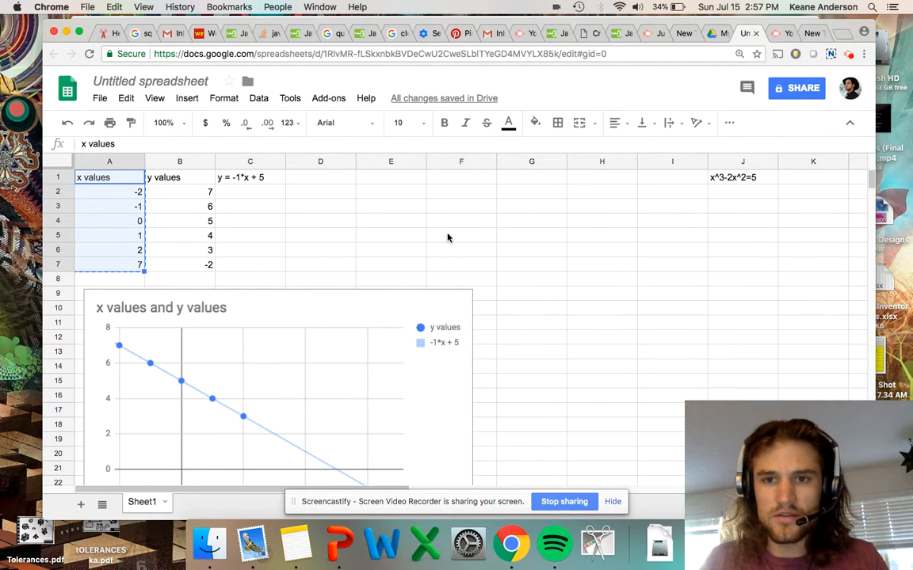
{"action": "left_click", "coordinate": [593, 180]}
{"action": "key", "text": "ctrl+v"}
{"action": "left_click", "coordinate": [603, 235]}
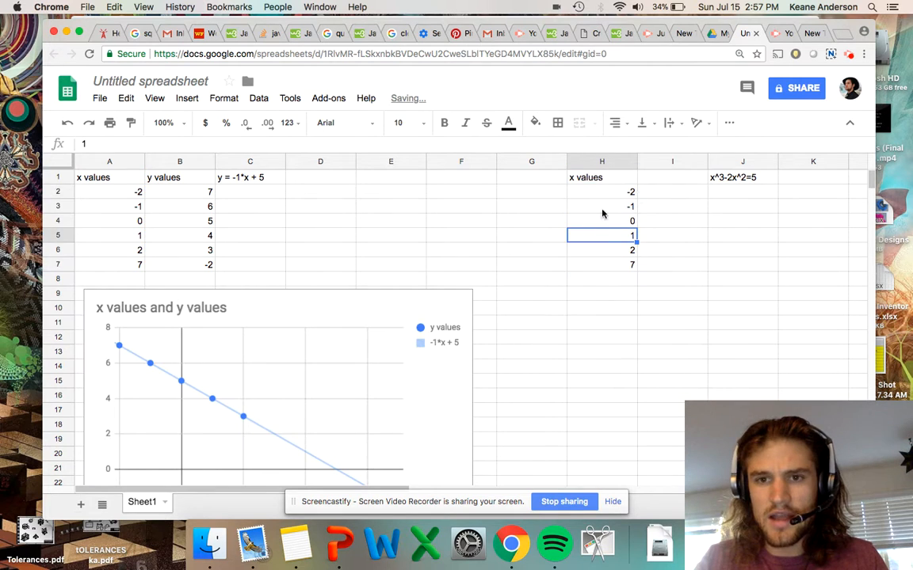
In the copied x values, set cell H2 to -4 and cell H6 to 4
{"action": "left_click", "coordinate": [636, 192]}
{"action": "key", "text": "Right"}
{"action": "key", "text": "Left"}
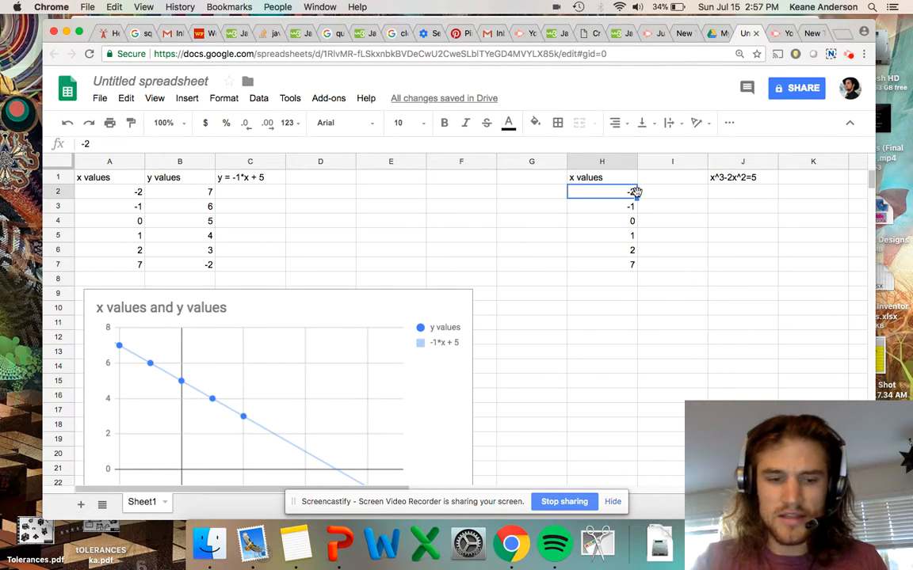
{"action": "type", "text": "-4"}
{"action": "key", "text": "Return"}
{"action": "key", "text": "Down"}
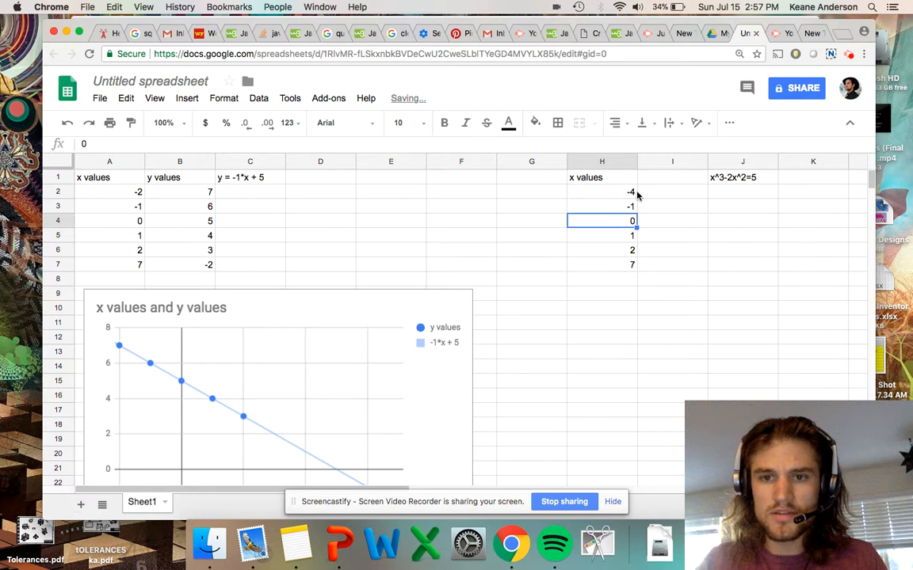
{"action": "key", "text": "Down"}
{"action": "key", "text": "Down"}
{"action": "type", "text": "4"}
{"action": "key", "text": "Return"}
{"action": "key", "text": "Down"}
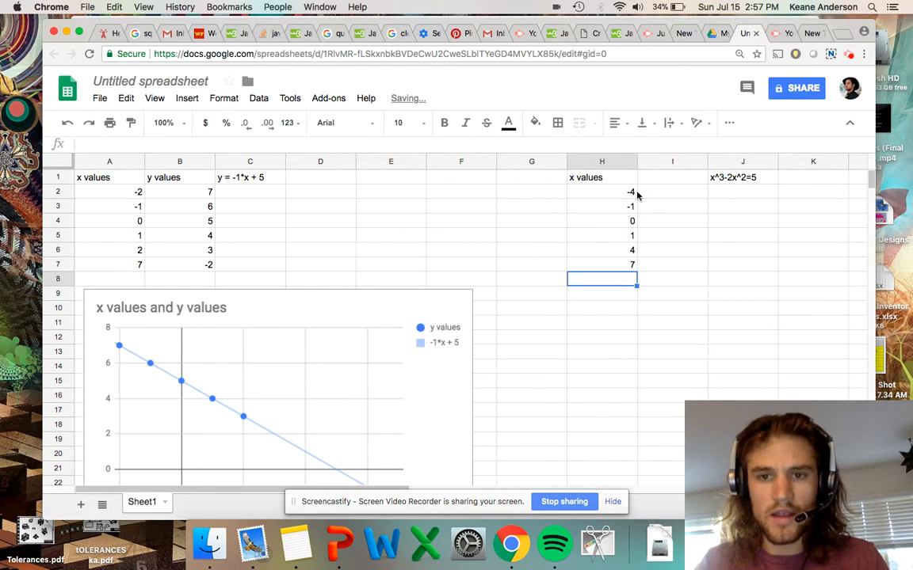
Enter the header "y values" in cell I1 beside the copied x values
{"action": "left_click", "coordinate": [653, 191]}
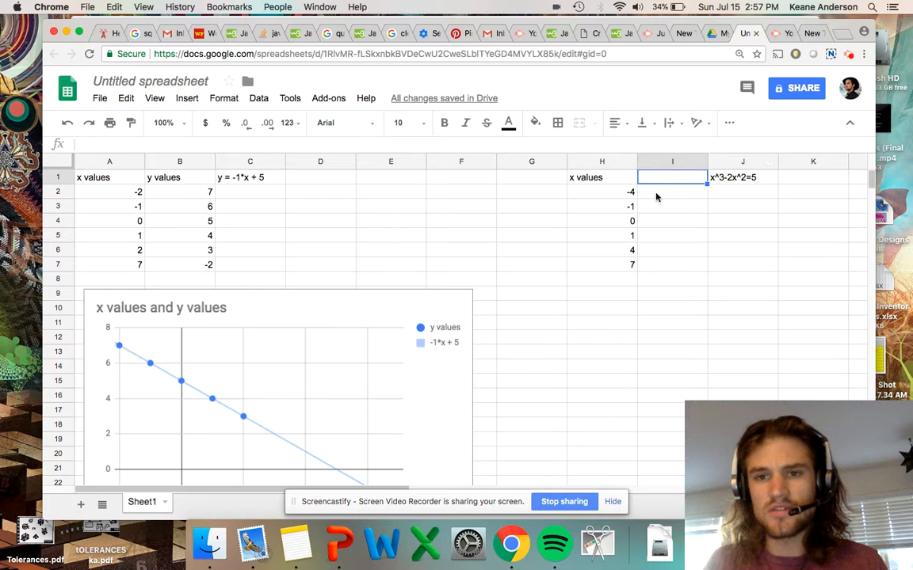
{"action": "left_click", "coordinate": [658, 180]}
{"action": "type", "text": "y va"}
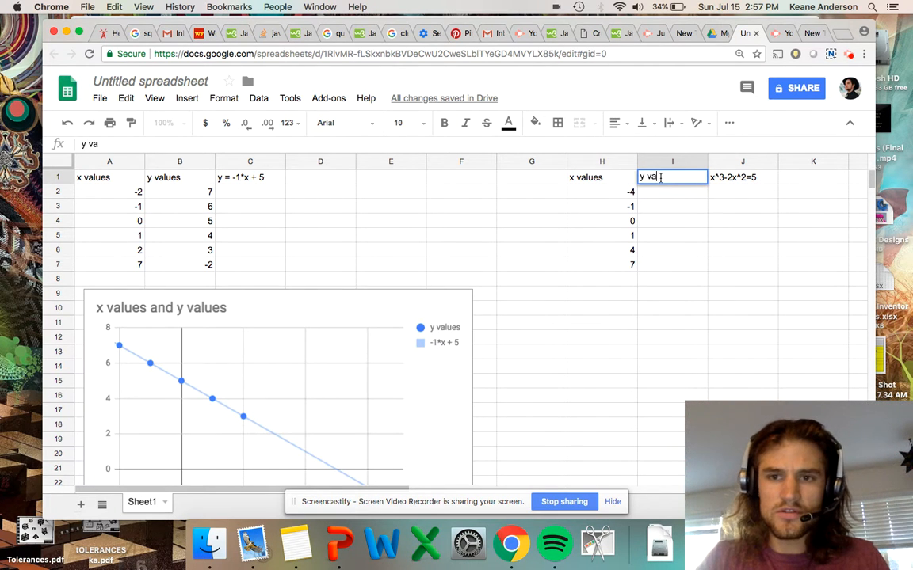
{"action": "type", "text": "lues"}
{"action": "key", "text": "Return"}
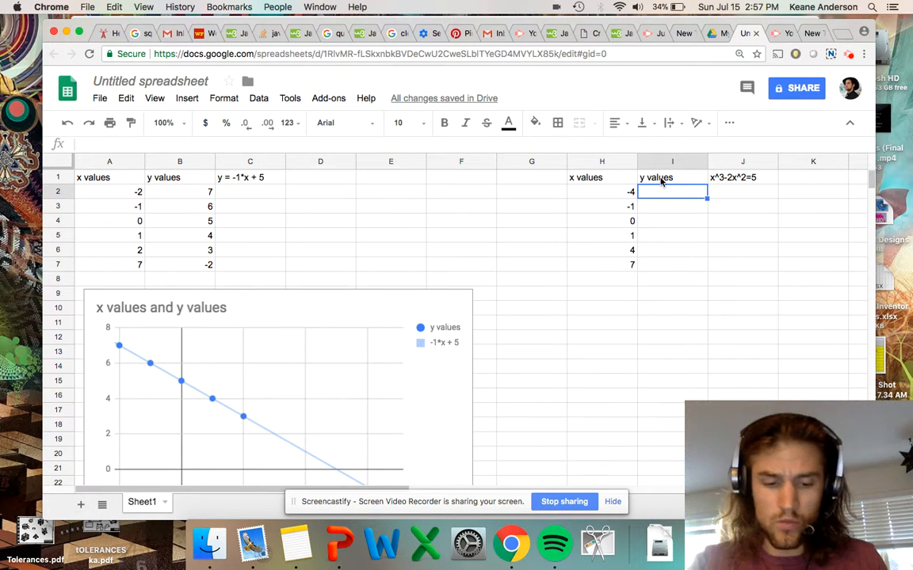
Enter the formula =H2^3-2*H2^2+5 in cell I2, the first cell under the second table's y values header
{"action": "type", "text": "="}
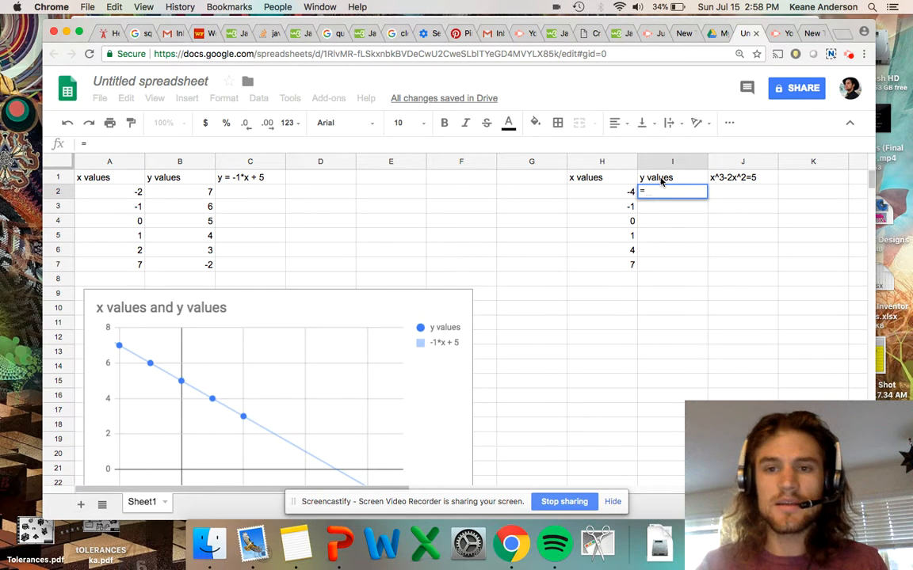
{"action": "type", "text": "H2"}
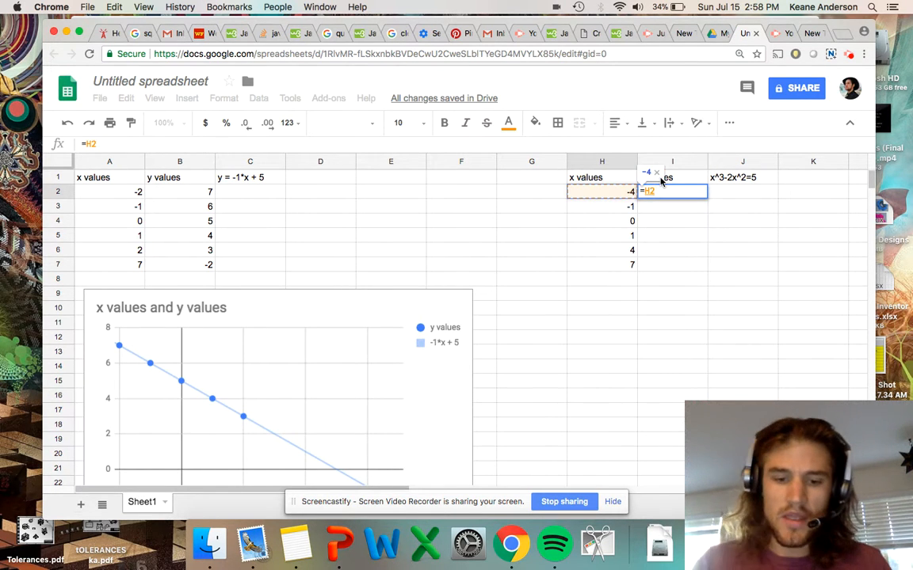
{"action": "type", "text": "^3"}
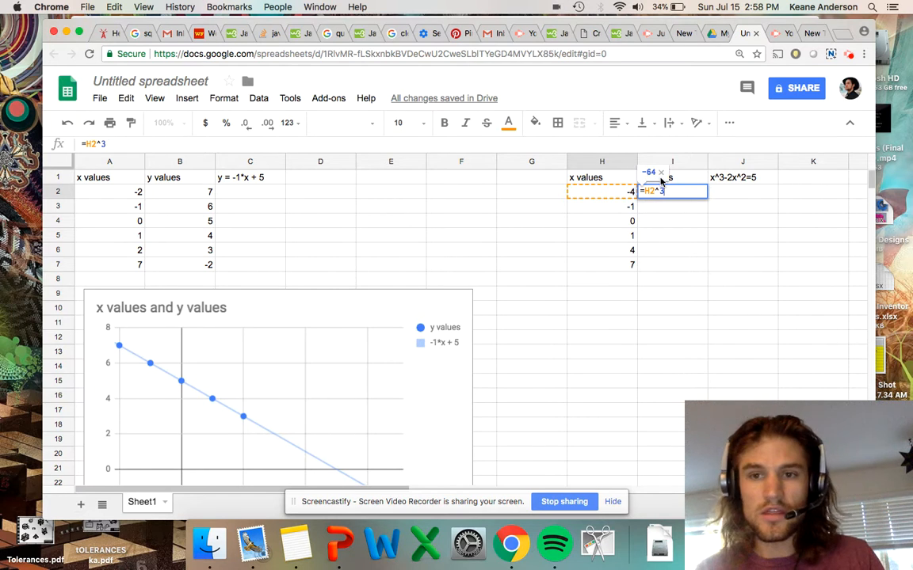
{"action": "type", "text": "-"}
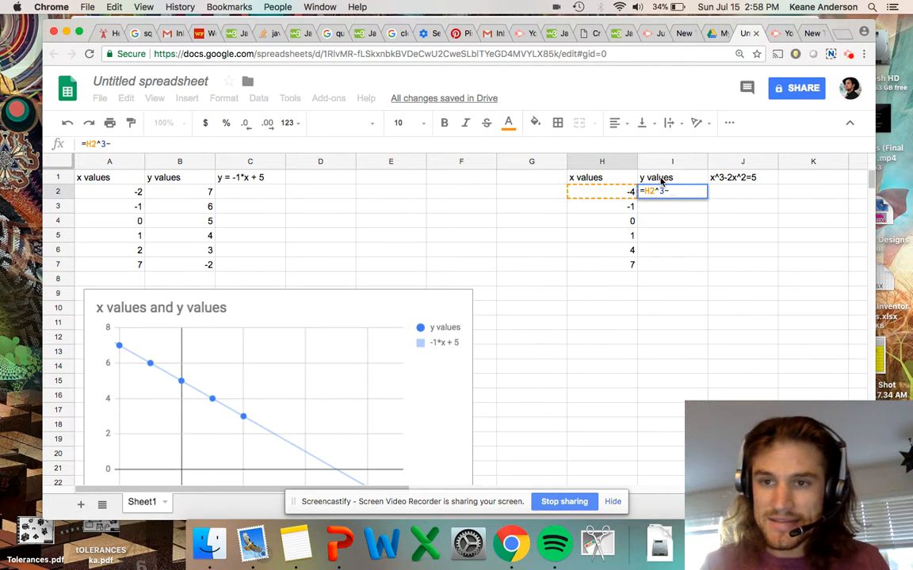
{"action": "type", "text": "2*"}
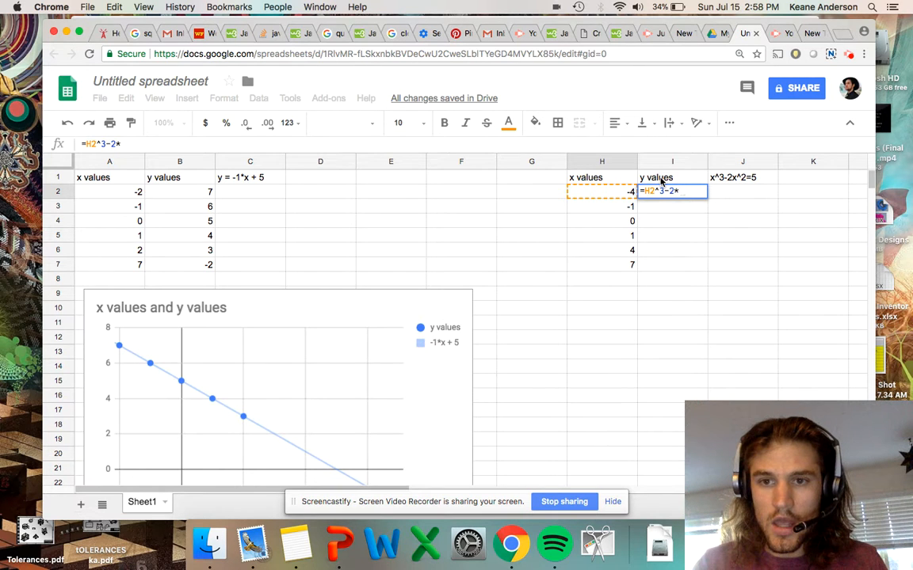
{"action": "type", "text": "H2"}
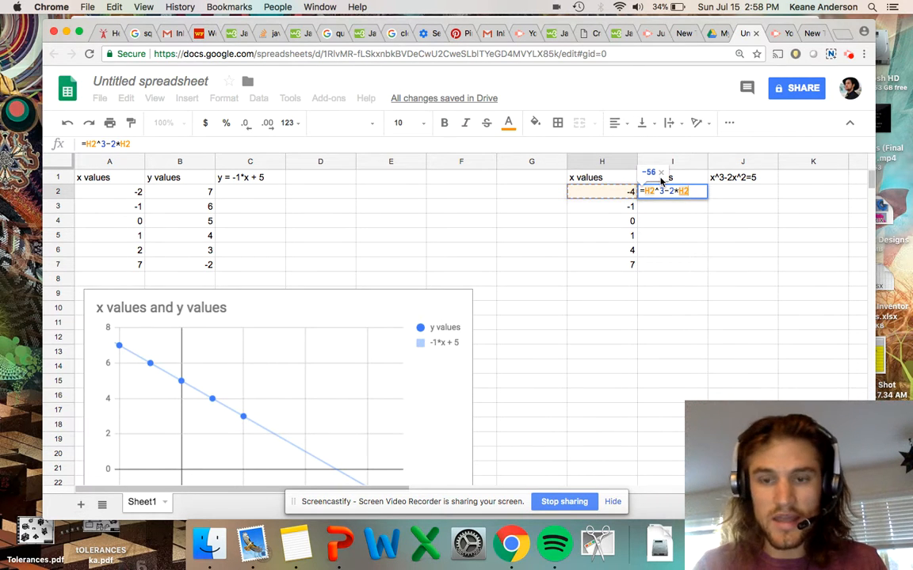
{"action": "type", "text": "^2"}
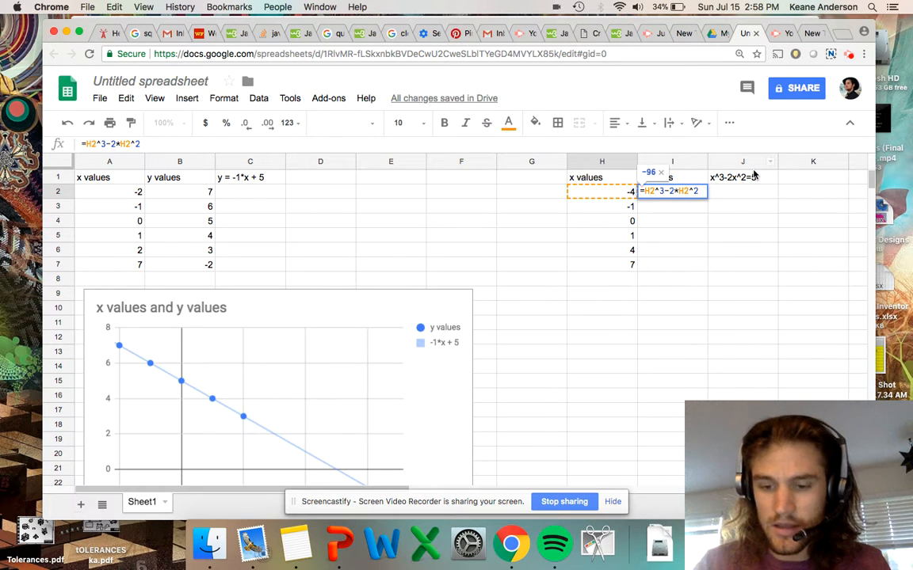
{"action": "type", "text": "+"}
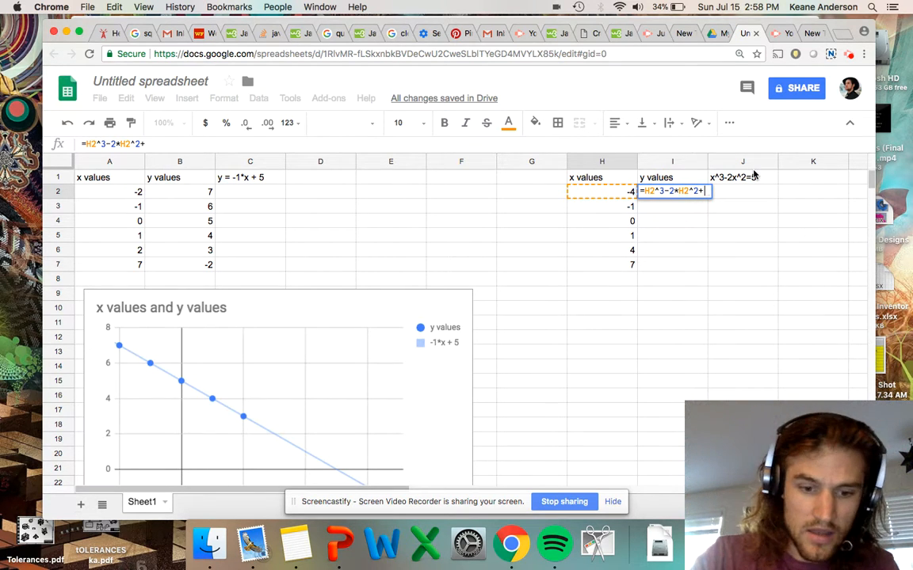
{"action": "type", "text": "5"}
{"action": "key", "text": "Return"}
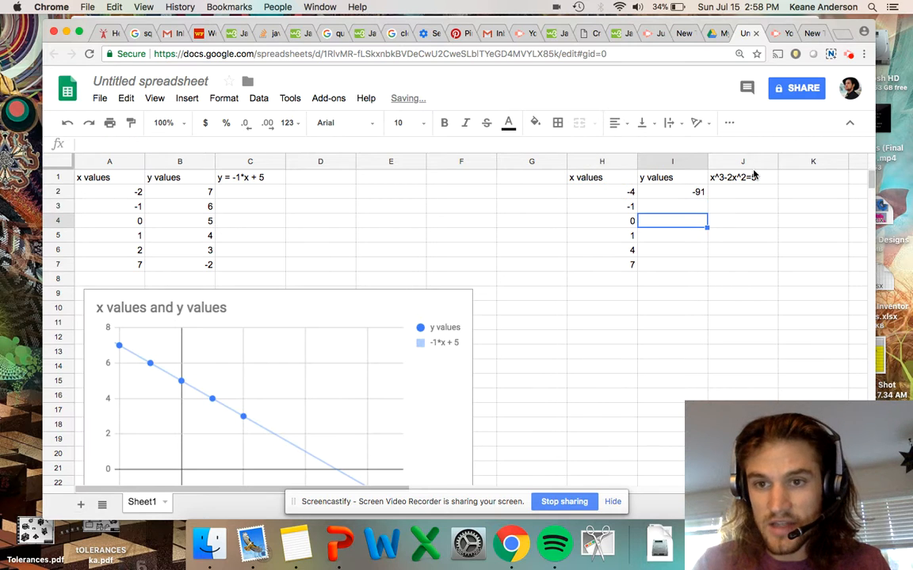
Correct the equation text in cell J1 to x^3-2x^2+5
{"action": "key", "text": "Up"}
{"action": "key", "text": "Up"}
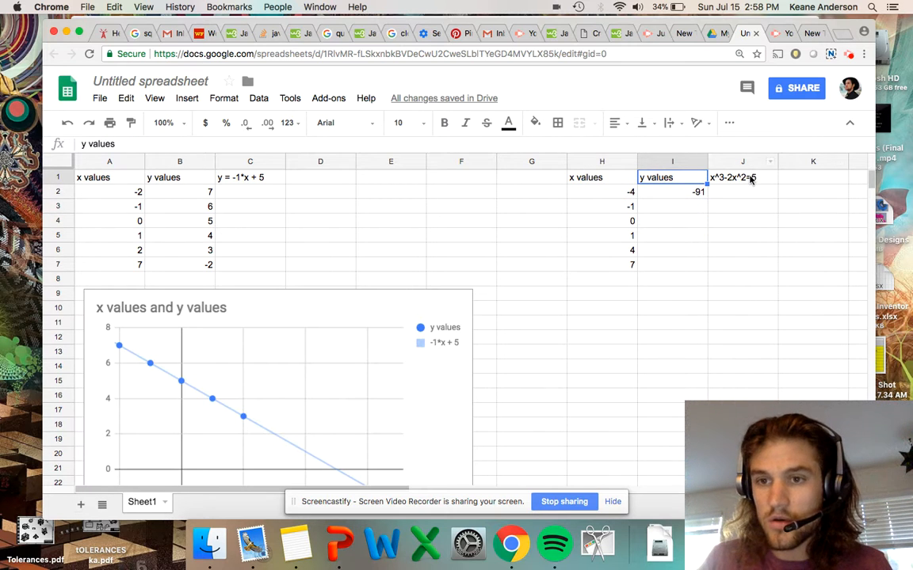
{"action": "left_click", "coordinate": [751, 179]}
{"action": "double_click", "coordinate": [751, 179]}
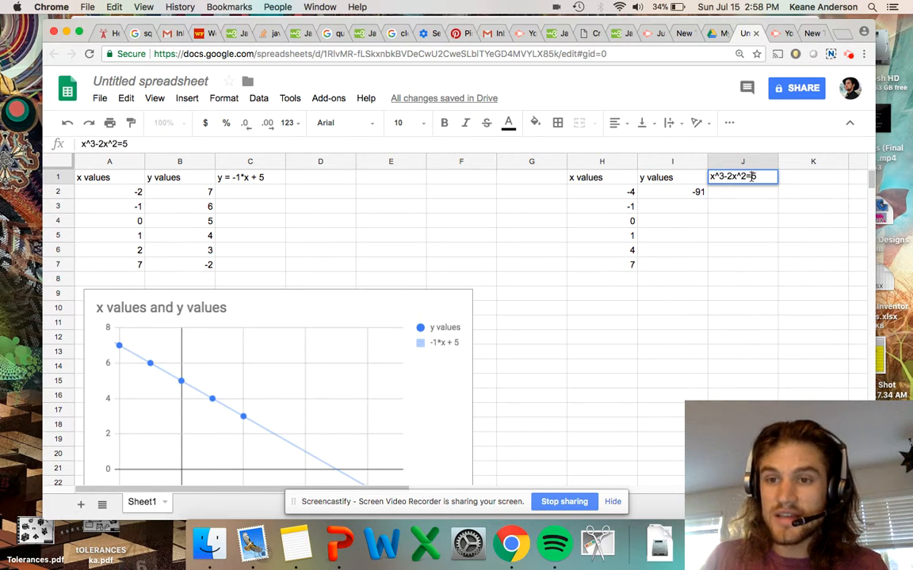
{"action": "key", "text": "BackSpace"}
{"action": "type", "text": "+"}
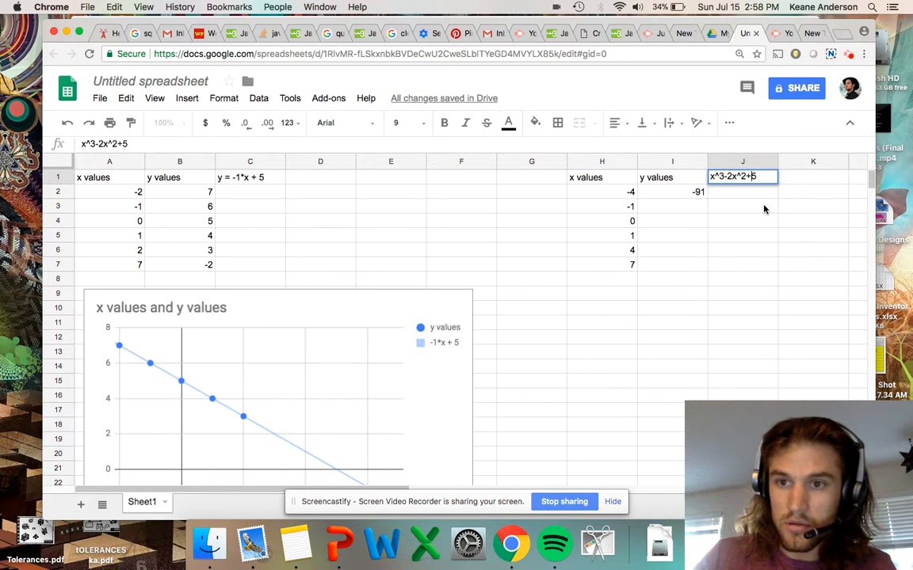
{"action": "key", "text": "Return"}
{"action": "key", "text": "Left"}
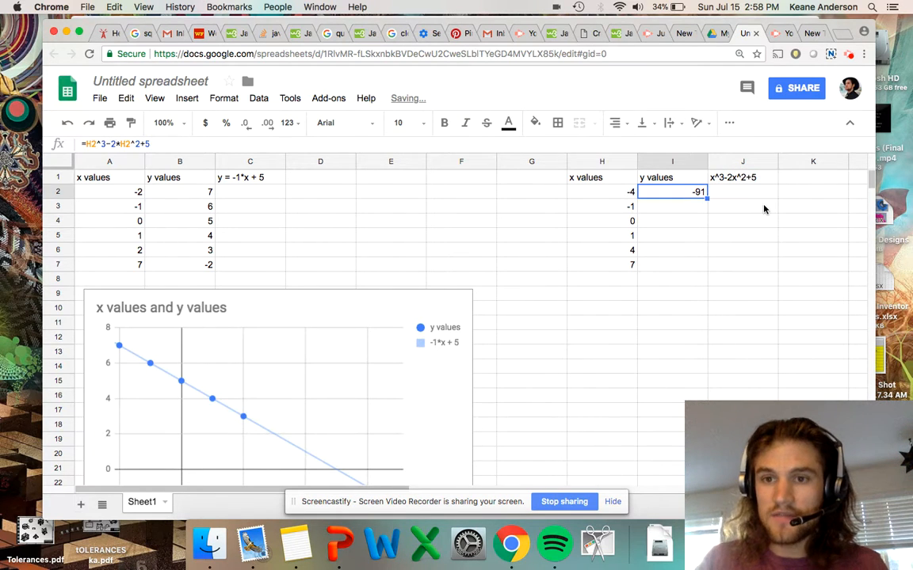
{"action": "key", "text": "Down"}
{"action": "key", "text": "Up"}
{"action": "key", "text": "BackSpace"}
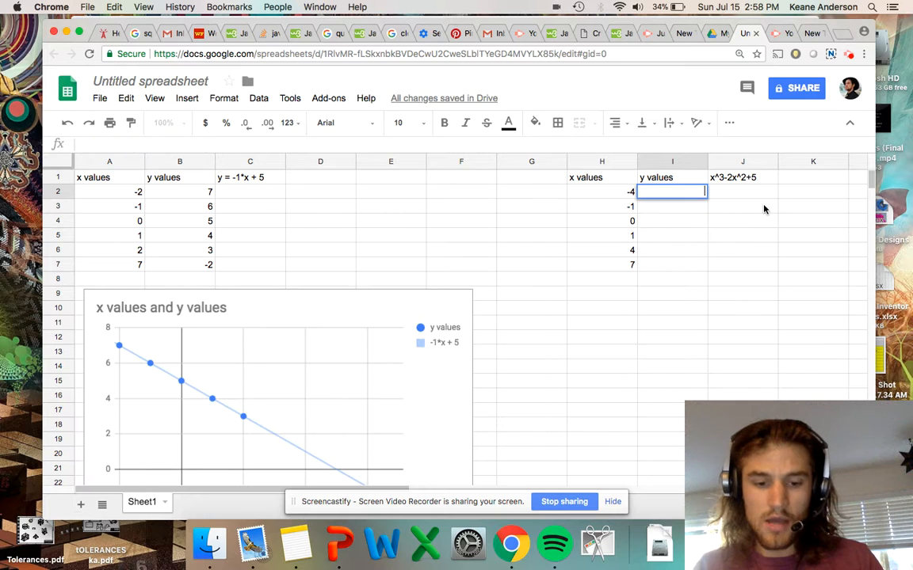
{"action": "key", "text": "Return"}
{"action": "key", "text": "super+z"}
Copy the cubic formula from I2 into each cell of I3:I7
{"action": "key", "text": "super+c"}
{"action": "key", "text": "Down"}
{"action": "key", "text": "super+v"}
{"action": "key", "text": "Down"}
{"action": "key", "text": "super+v"}
{"action": "key", "text": "Down"}
{"action": "key", "text": "super+v"}
{"action": "key", "text": "Down"}
{"action": "key", "text": "super+v"}
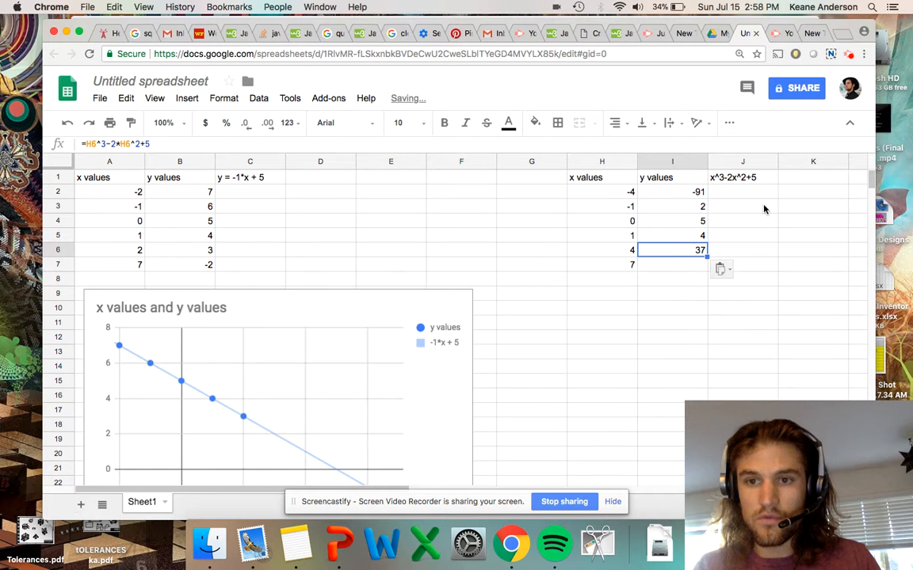
{"action": "key", "text": "Down"}
{"action": "key", "text": "super+v"}
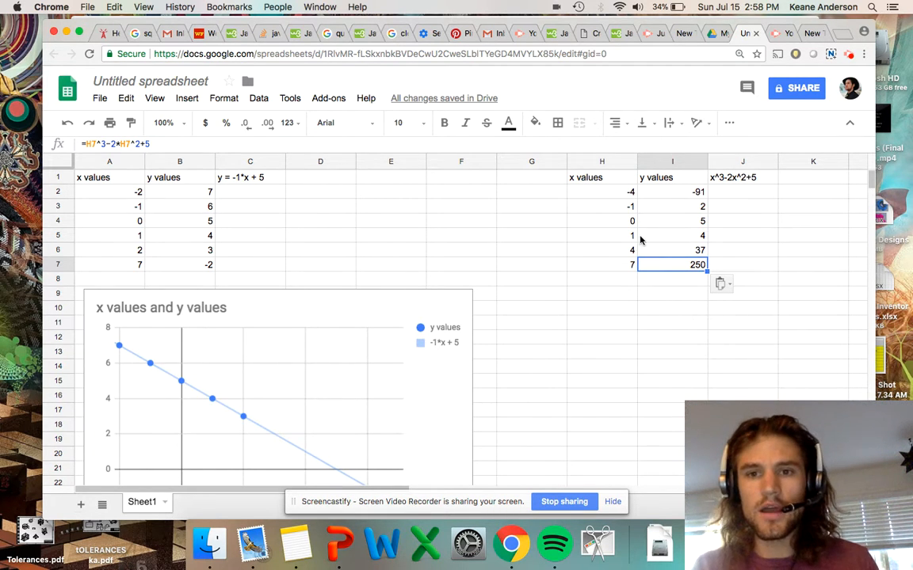
Move the cells H3:I7 down one row so that they start at H4, leaving row 3 empty
{"action": "left_click", "coordinate": [606, 207]}
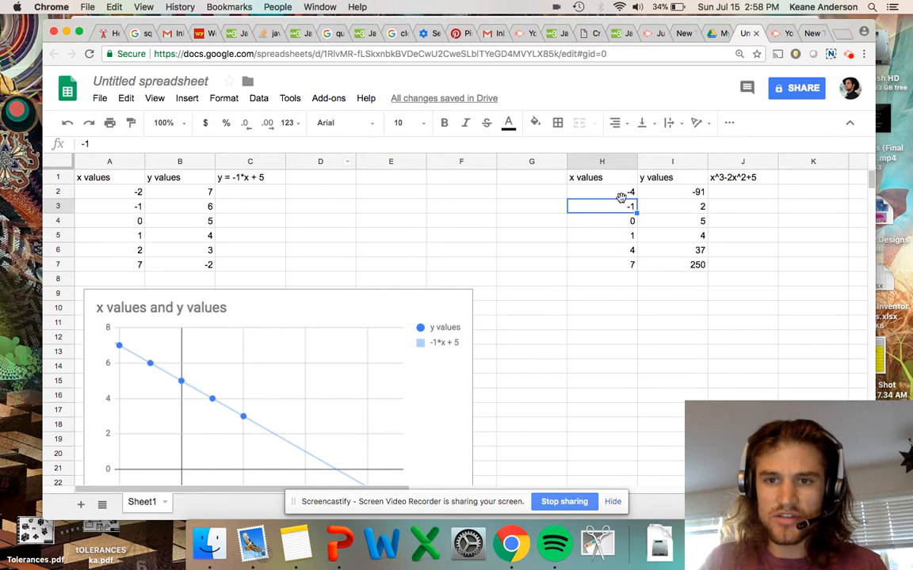
{"action": "left_click_drag", "start_coordinate": [621, 205], "coordinate": [688, 266]}
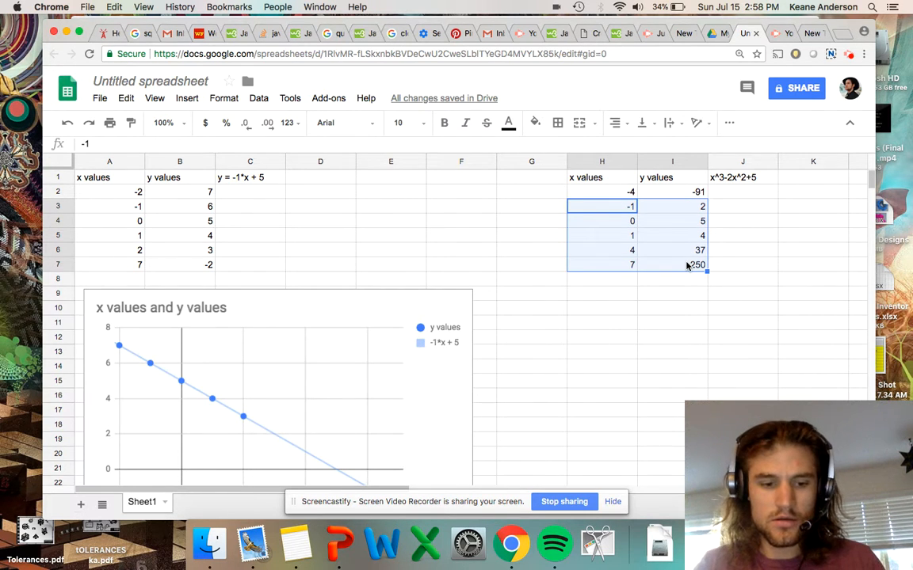
{"action": "key", "text": "ctrl+x"}
{"action": "left_click", "coordinate": [597, 225]}
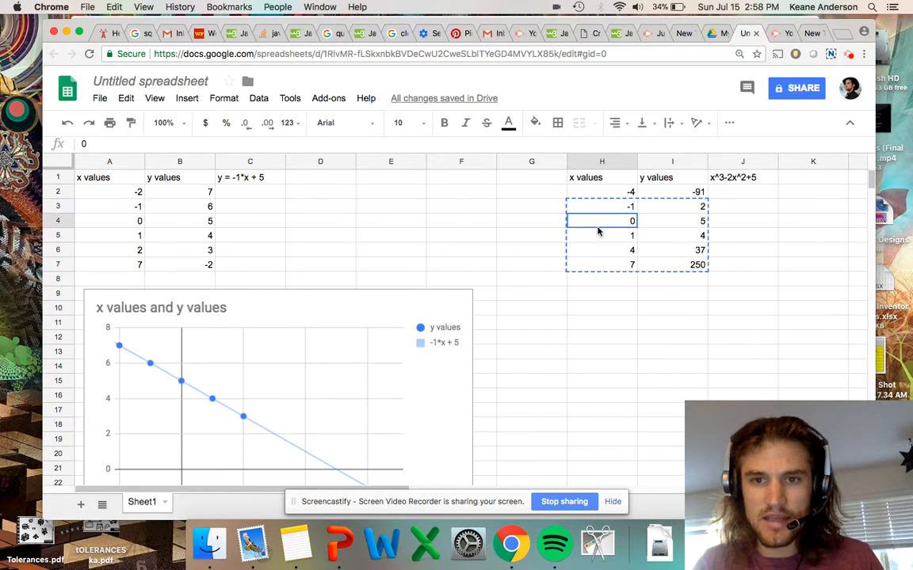
{"action": "key", "text": "ctrl+v"}
Enter -2 in cell H3 and copy the cubic formula from I2 into I3
{"action": "left_click", "coordinate": [605, 208]}
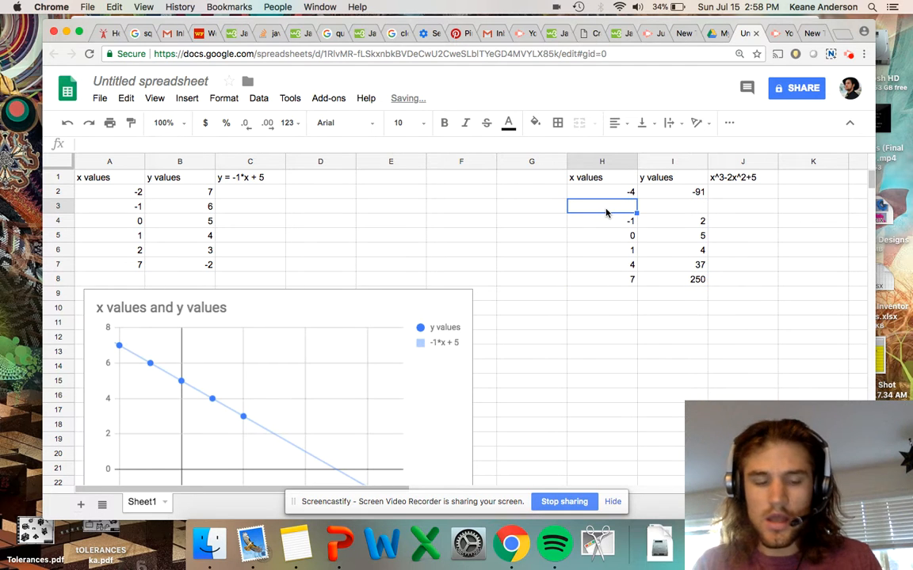
{"action": "type", "text": "-2"}
{"action": "key", "text": "Up"}
{"action": "key", "text": "Right"}
{"action": "key", "text": "ctrl+c"}
{"action": "key", "text": "Down"}
{"action": "key", "text": "ctrl+v"}
{"action": "key", "text": "Down"}
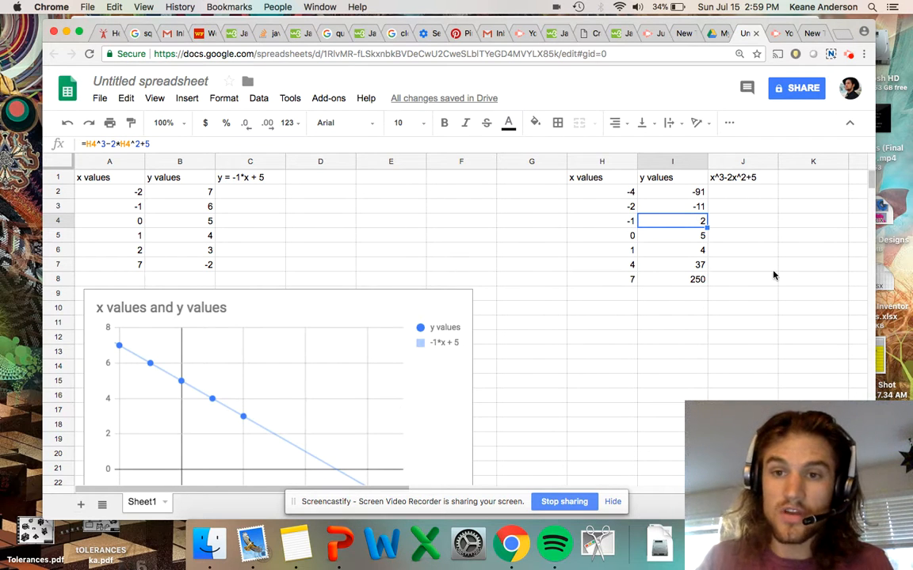
Insert a chart from the range H1:I8 and change its type to scatter chart
{"action": "left_click", "coordinate": [600, 194]}
{"action": "left_click_drag", "start_coordinate": [595, 179], "coordinate": [681, 285]}
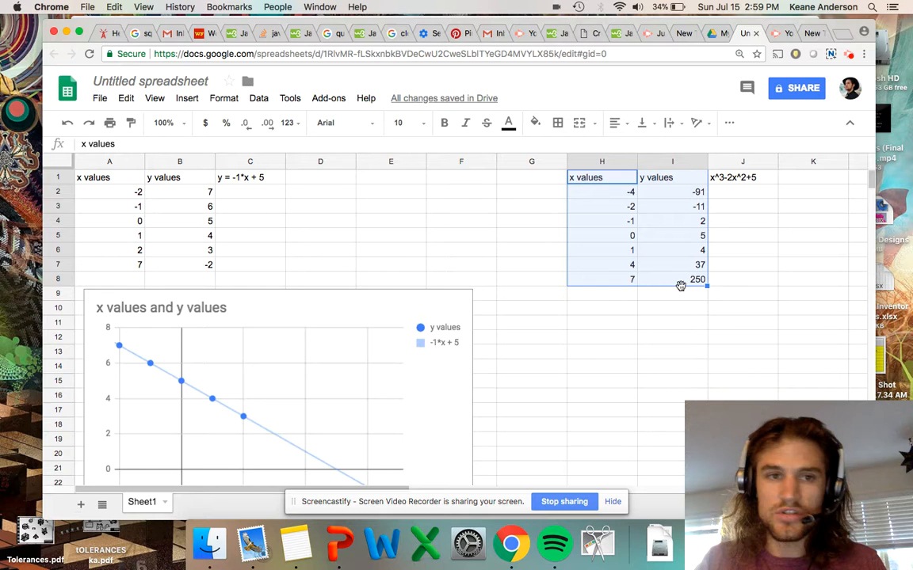
{"action": "left_click", "coordinate": [187, 98]}
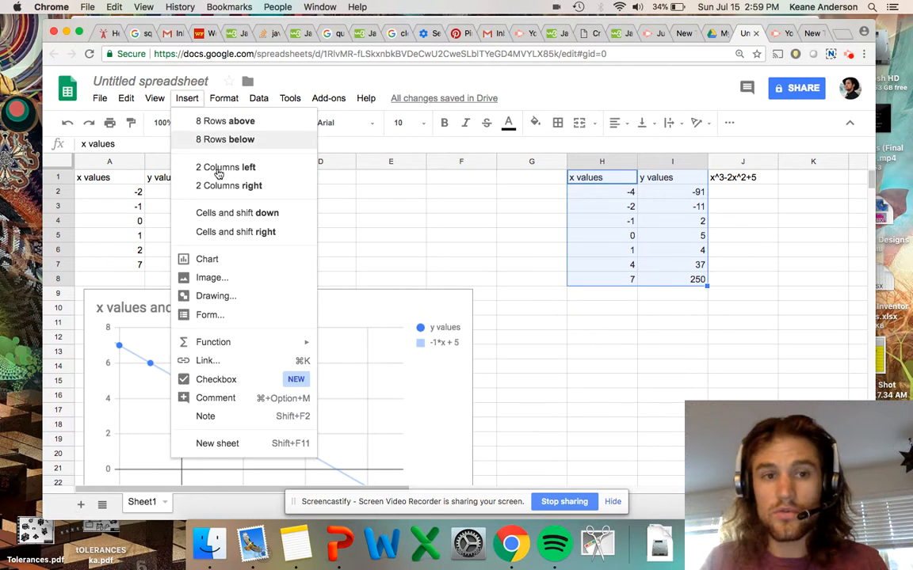
{"action": "left_click", "coordinate": [247, 265]}
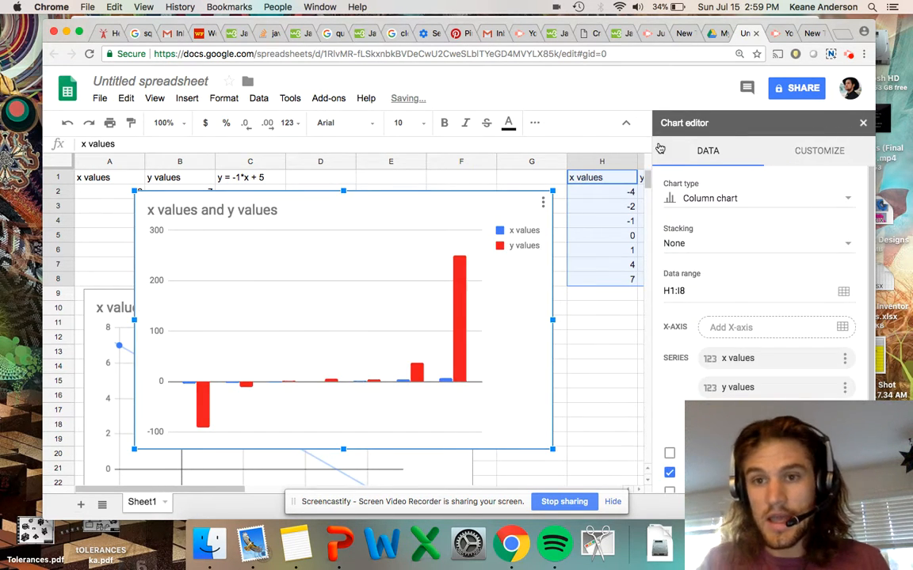
{"action": "left_click", "coordinate": [671, 199]}
{"action": "scroll", "coordinate": [731, 394], "scroll_direction": "down", "scroll_amount": 5}
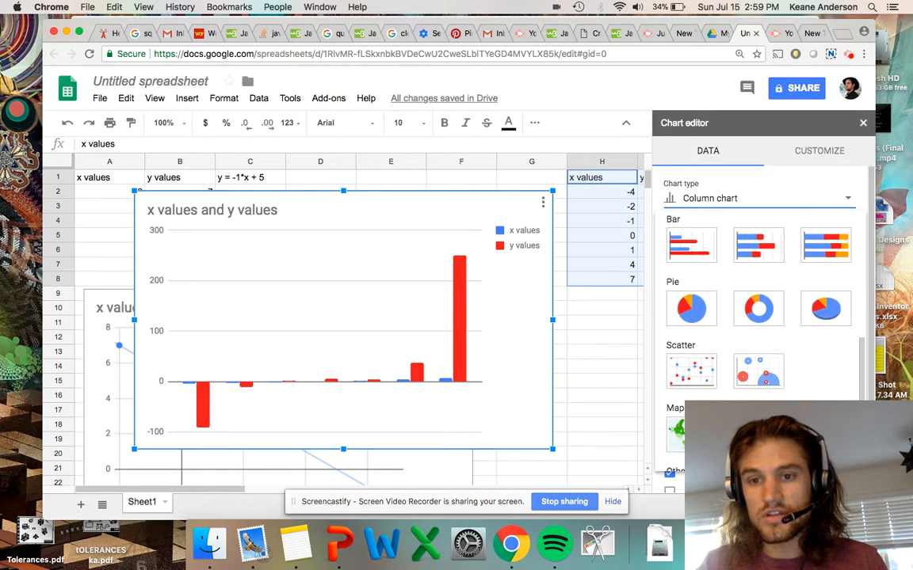
{"action": "left_click", "coordinate": [684, 380]}
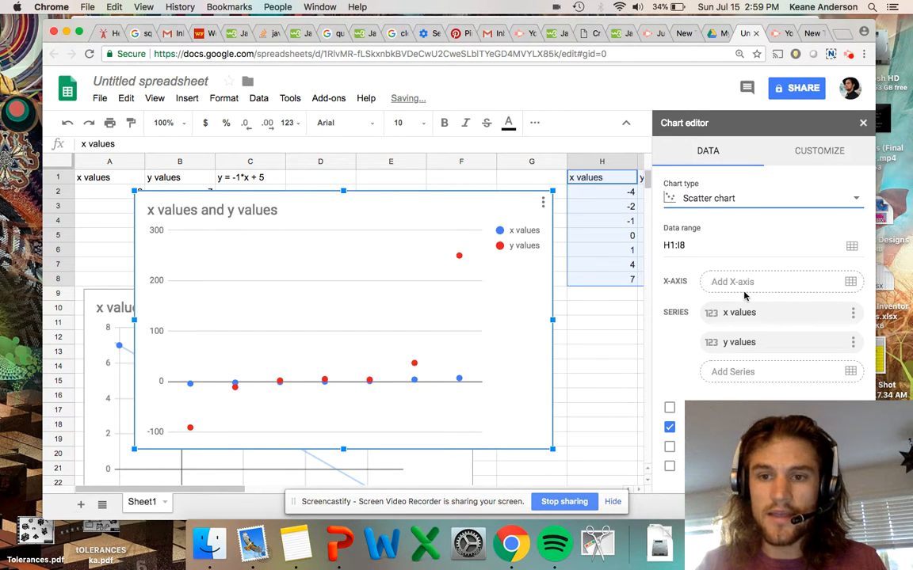
Use column H as labels so the x values form the new scatter chart's x-axis
{"action": "left_click", "coordinate": [669, 428]}
{"action": "left_click", "coordinate": [669, 428]}
{"action": "left_click", "coordinate": [669, 446]}
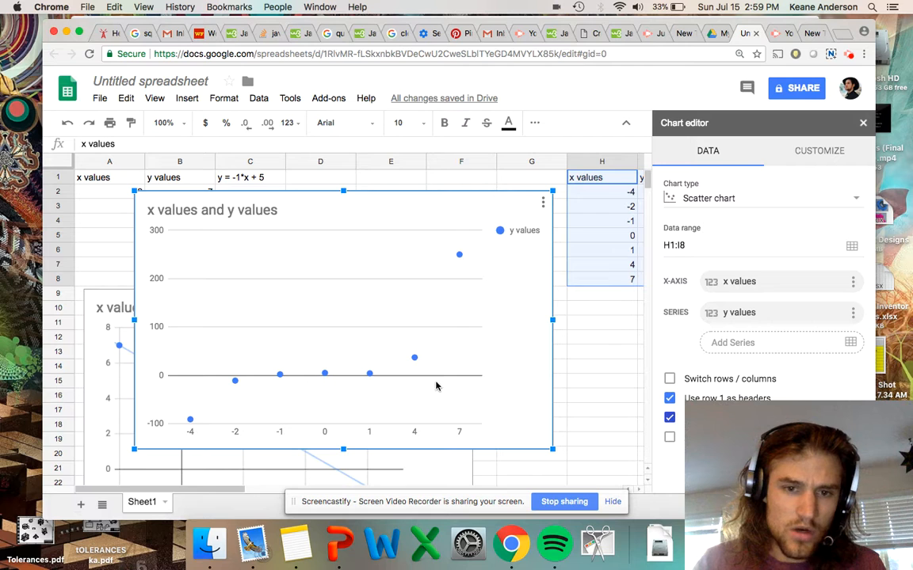
Turn off treating the horizontal axis labels as text so the x-axis has a numeric scale
{"action": "left_click", "coordinate": [805, 149]}
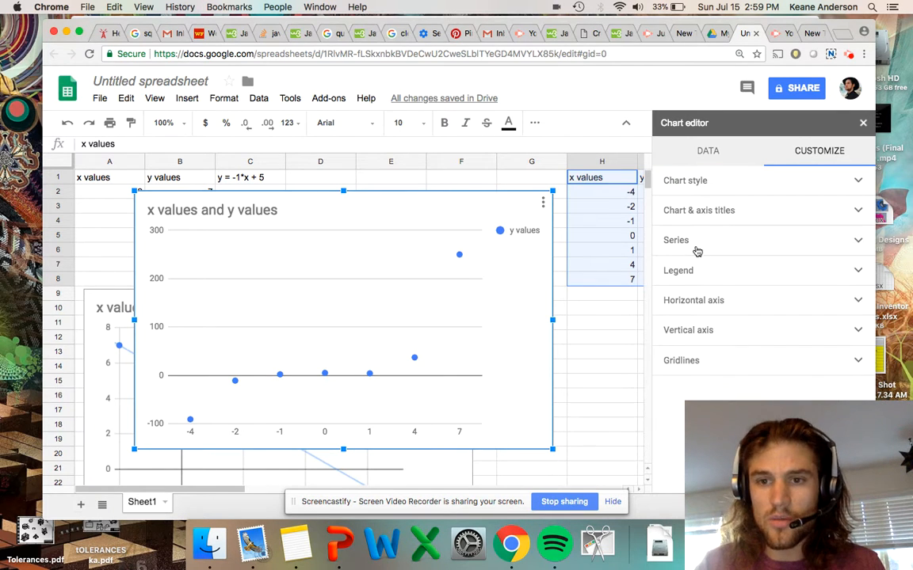
{"action": "left_click", "coordinate": [748, 300]}
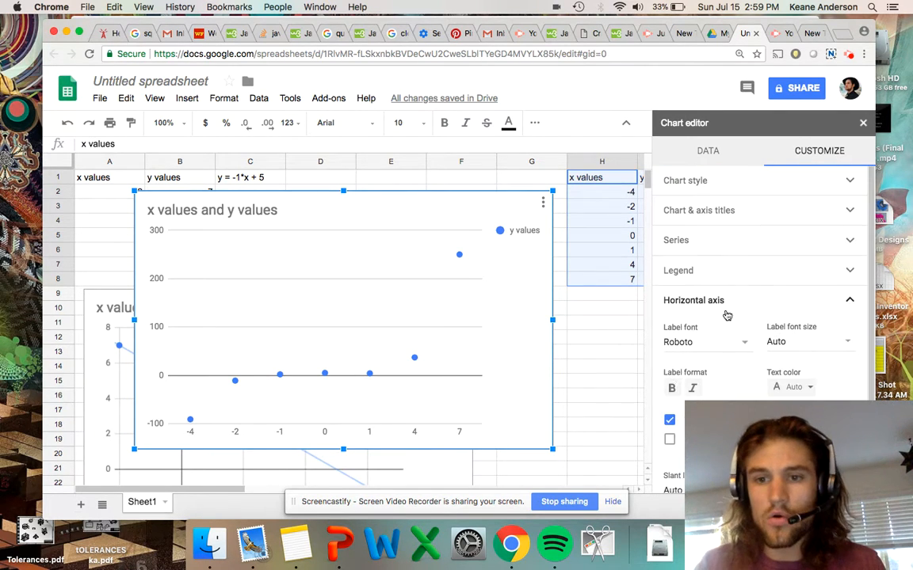
{"action": "left_click", "coordinate": [669, 420]}
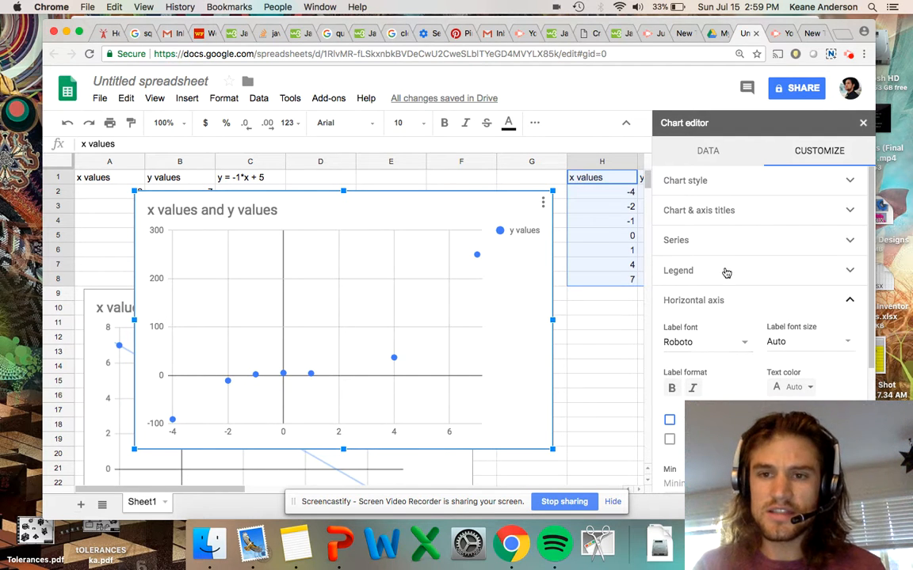
Add a trendline to the y values series and set its type to Polynomial
{"action": "left_click", "coordinate": [764, 237]}
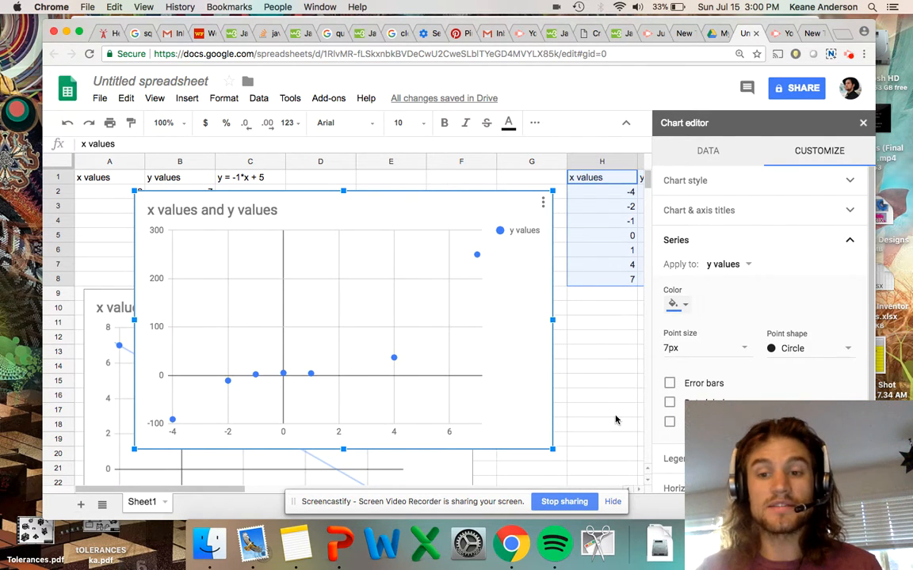
{"action": "left_click", "coordinate": [671, 422]}
{"action": "scroll", "coordinate": [697, 396], "scroll_direction": "down", "scroll_amount": 4}
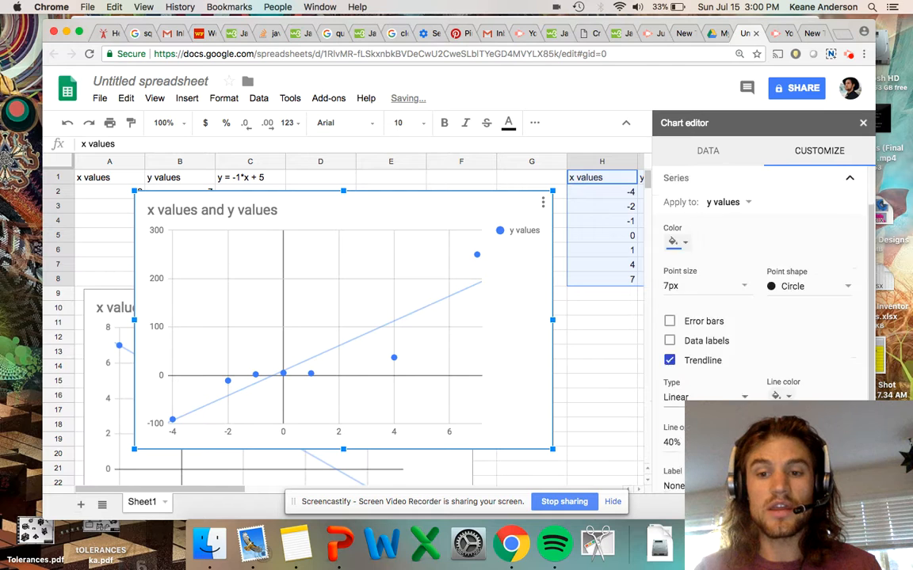
{"action": "left_click", "coordinate": [742, 333]}
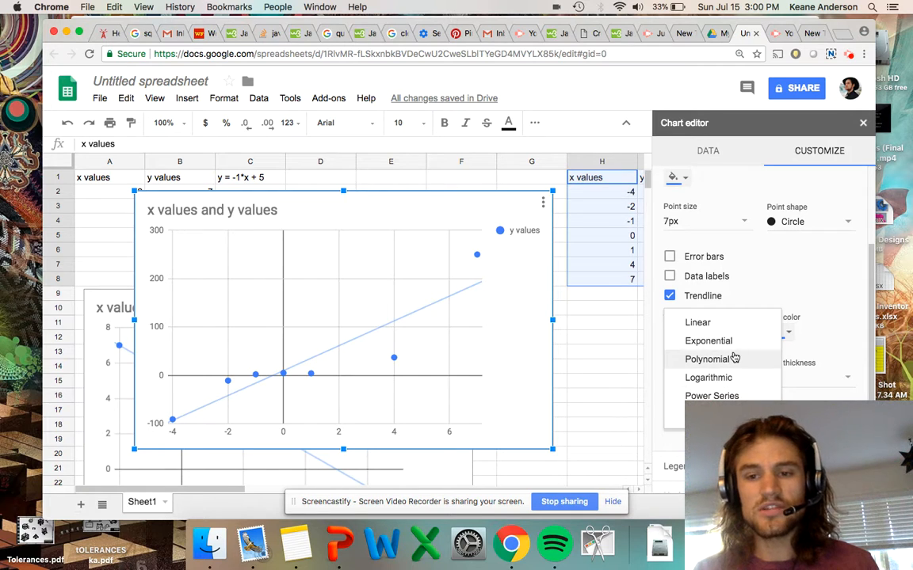
{"action": "left_click", "coordinate": [731, 366]}
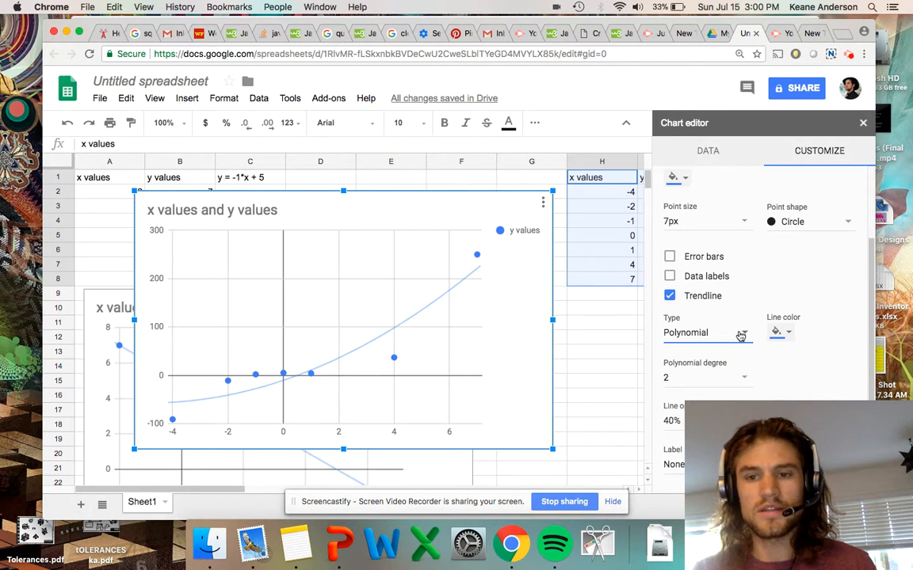
{"action": "left_click", "coordinate": [739, 334]}
{"action": "left_click", "coordinate": [739, 322]}
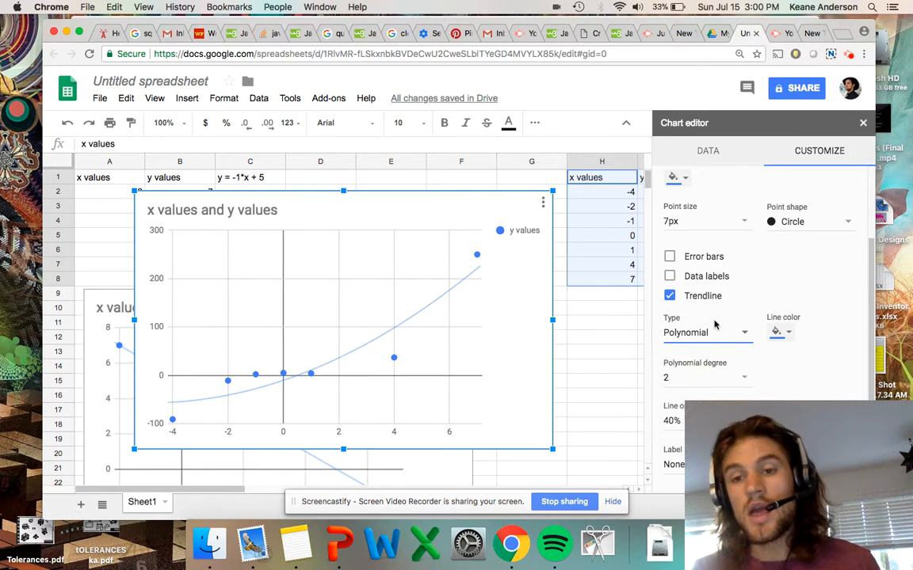
Set the polynomial trendline's label to use its equation
{"action": "scroll", "coordinate": [729, 345], "scroll_direction": "down", "scroll_amount": 3}
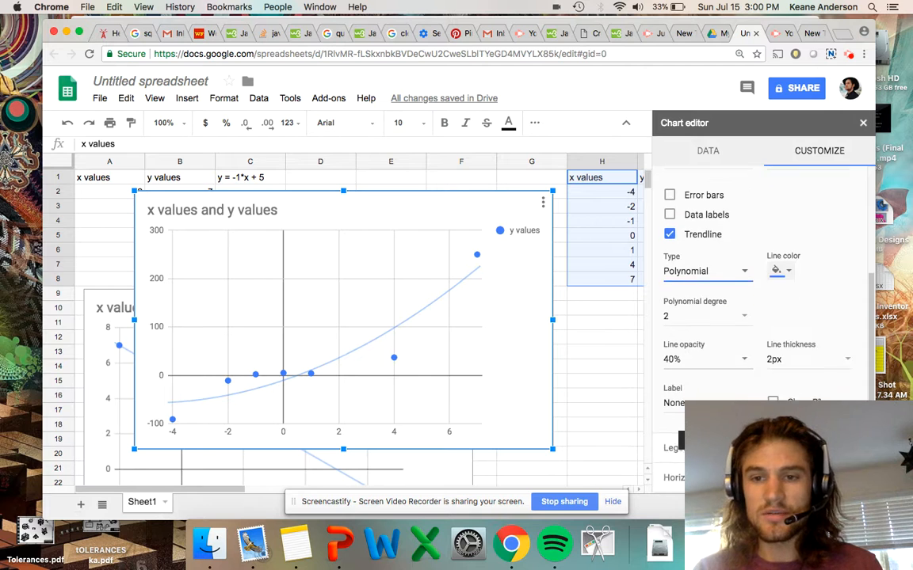
{"action": "scroll", "coordinate": [729, 346], "scroll_direction": "up", "scroll_amount": 1}
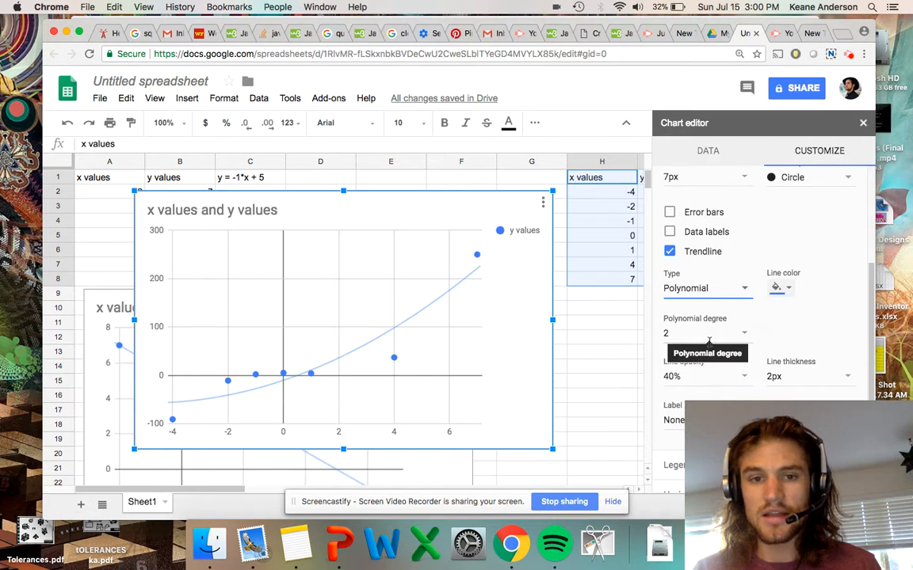
{"action": "left_click", "coordinate": [673, 420]}
{"action": "left_click", "coordinate": [634, 385]}
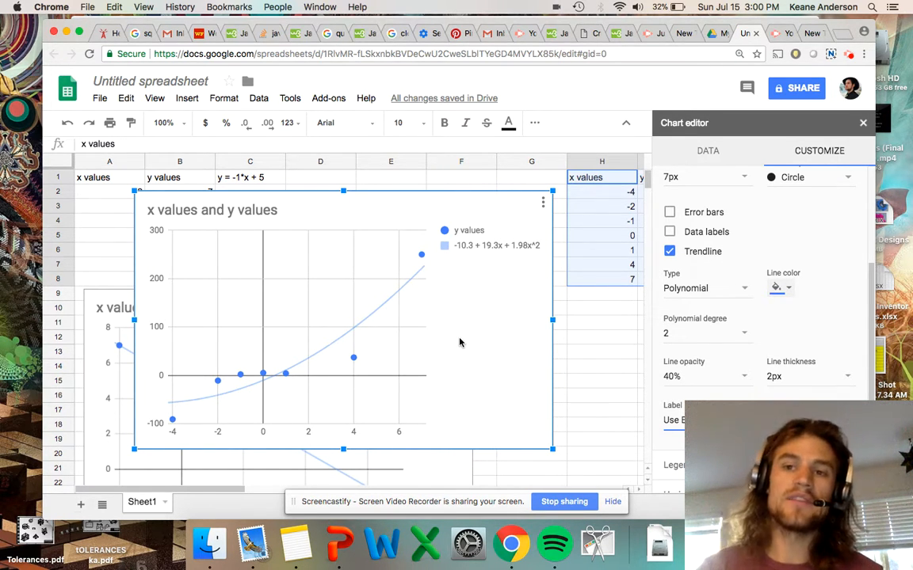
{"action": "left_click", "coordinate": [848, 55]}
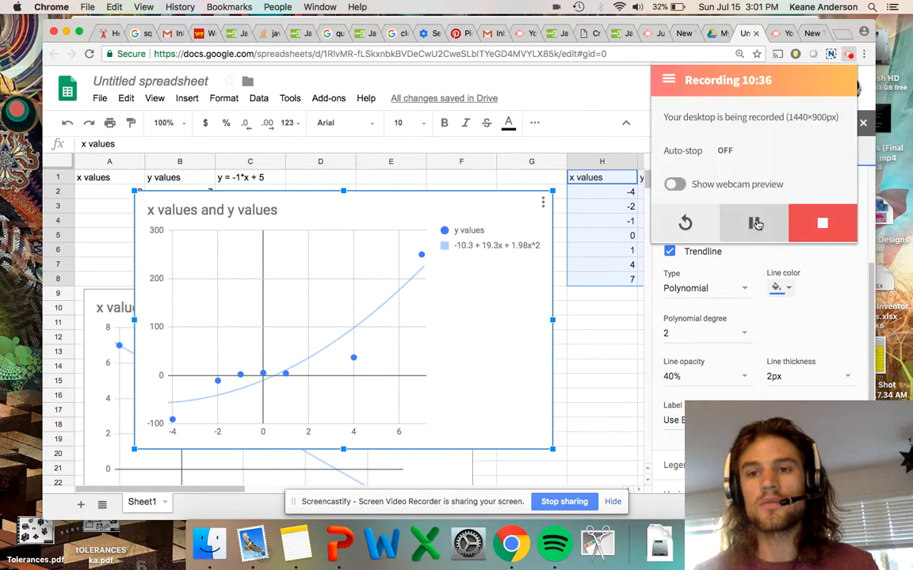